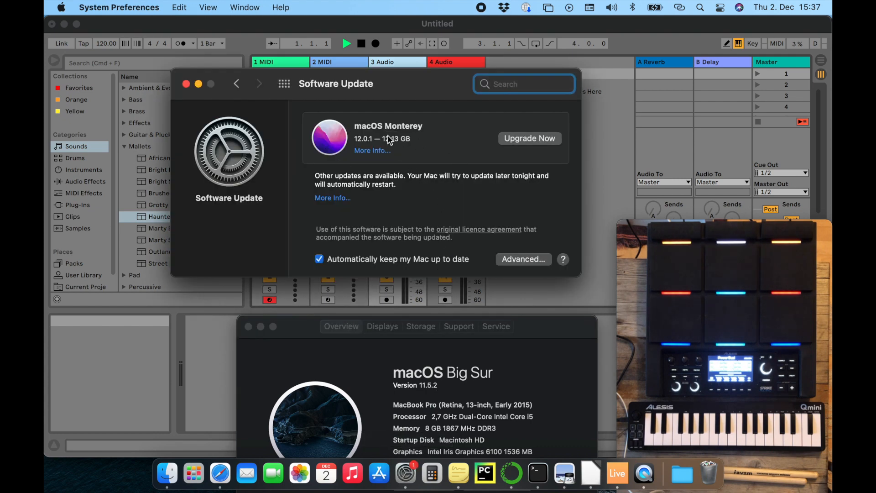
Step: Switch to Ableton Live and examine its key mapping and MIDI mapping modes, leaving both modes off
left_click(221, 361)
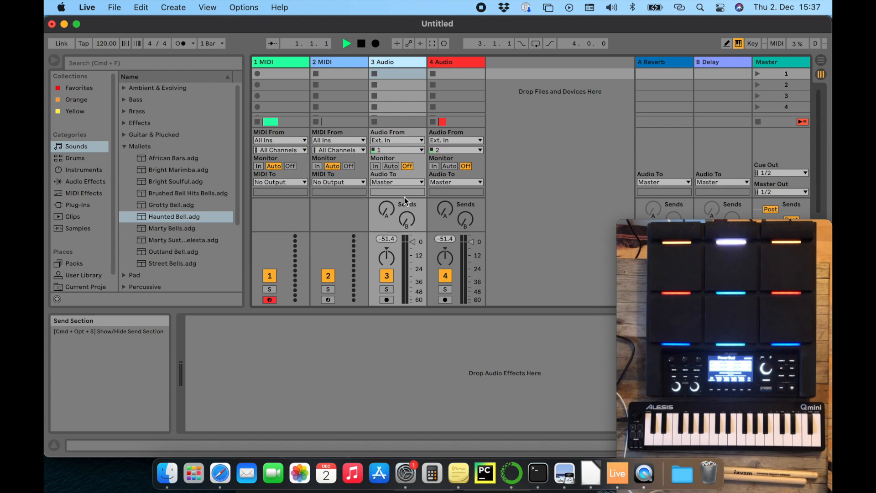
left_click(752, 44)
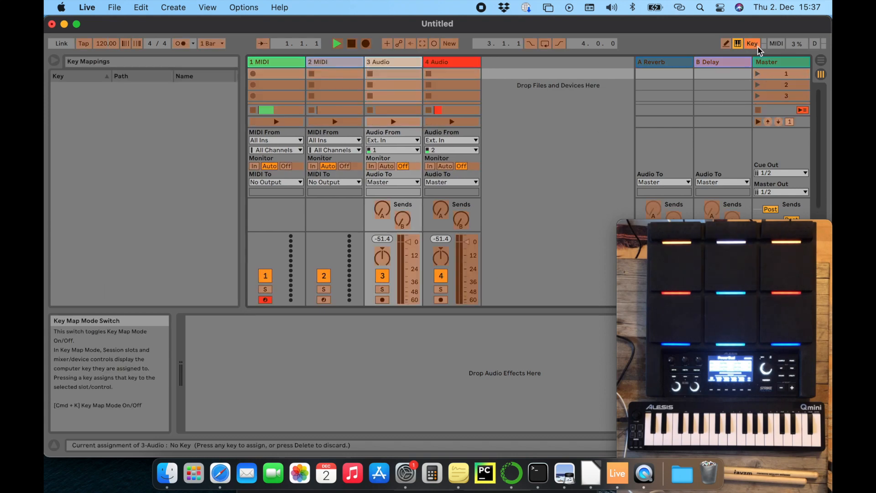
left_click(774, 46)
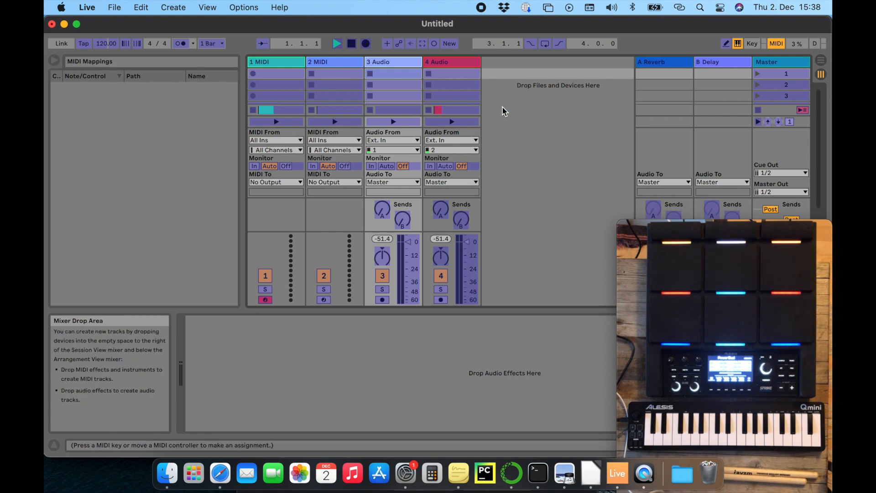
left_click(776, 44)
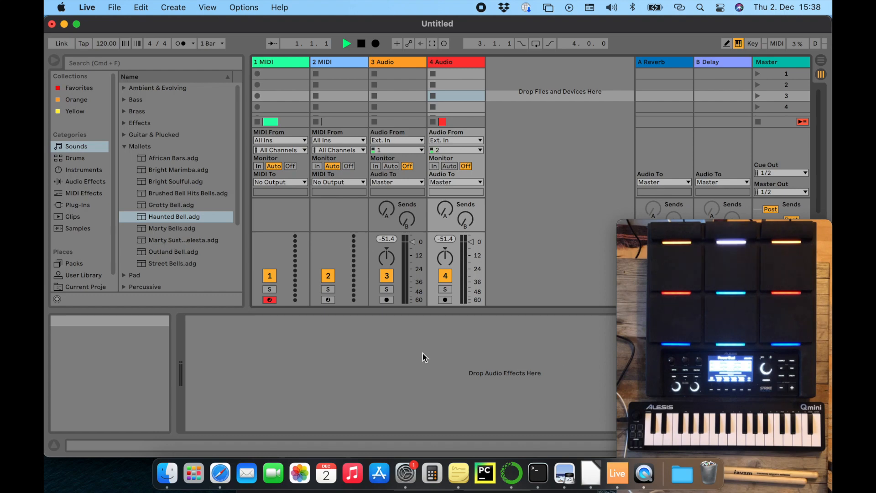
Step: Switch to Safari and search Google for "midistroke"
left_click(215, 481)
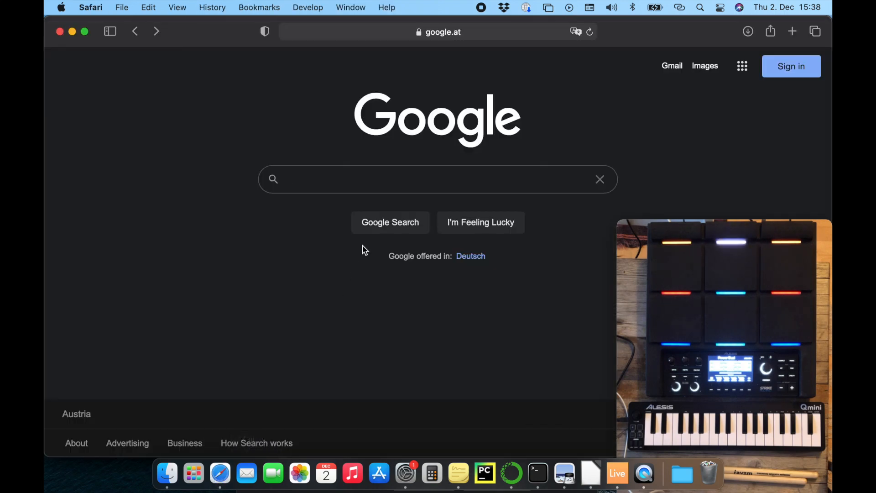
type("midistroke")
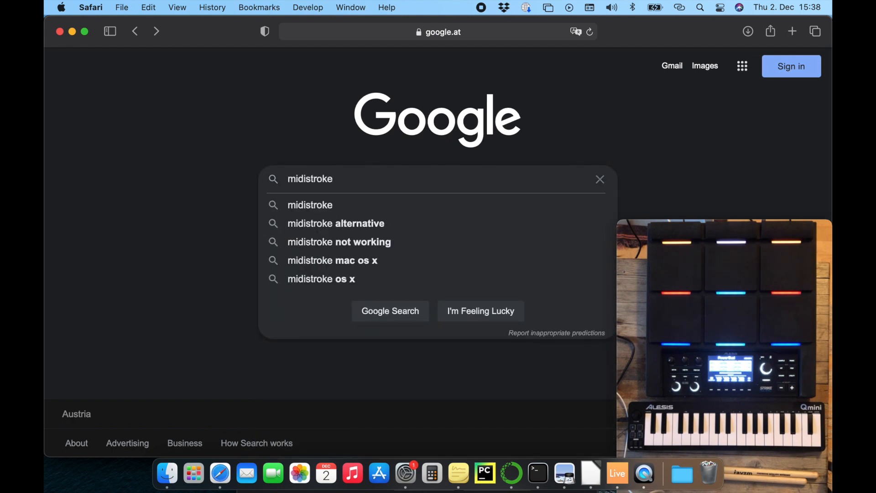
key("Return")
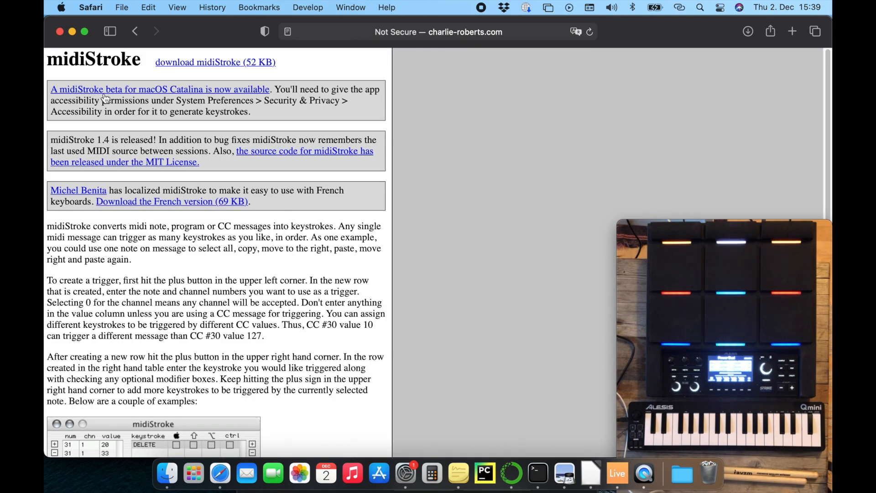
Step: Download the midiStroke beta for macOS Catalina from its website and try to launch it, keeping the file
left_click(188, 95)
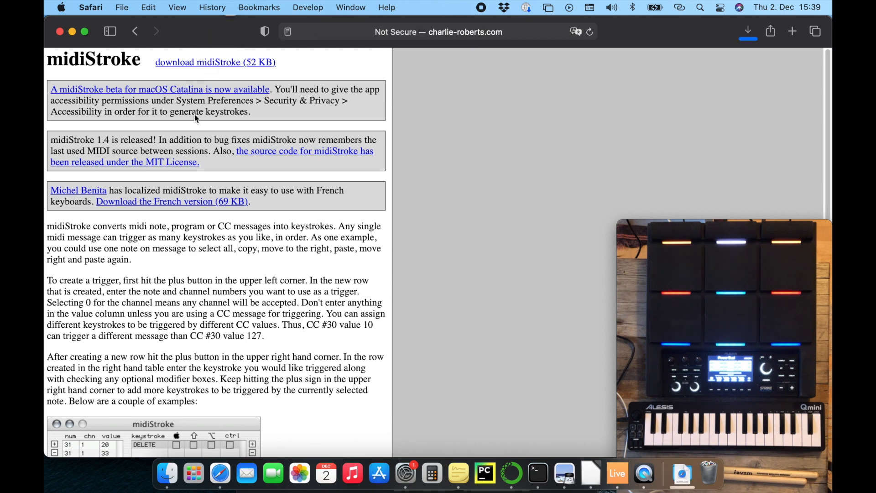
left_click(687, 479)
left_click(676, 429)
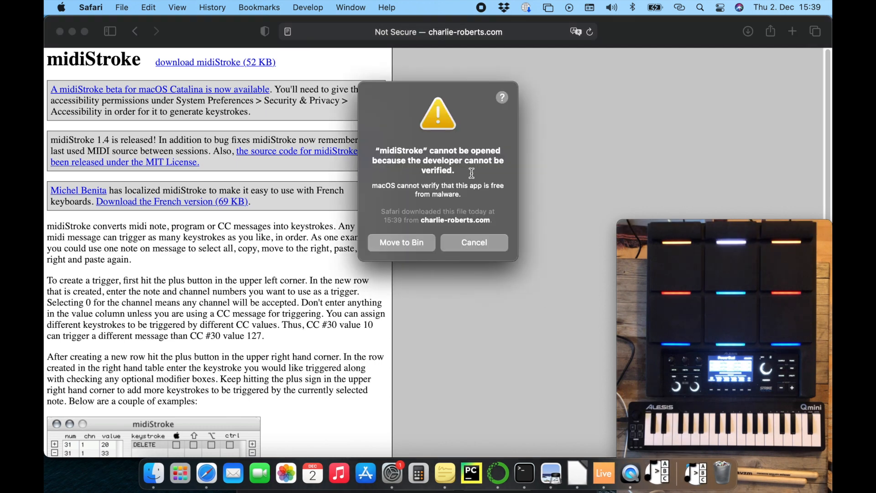
left_click(480, 245)
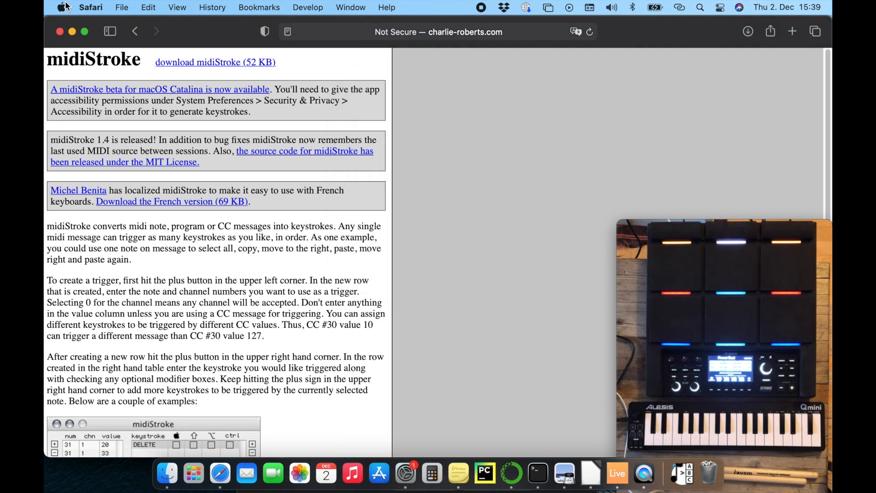
Step: Allow the blocked midiStroke app to open anyway in the general Security & Privacy settings and launch it
left_click(64, 8)
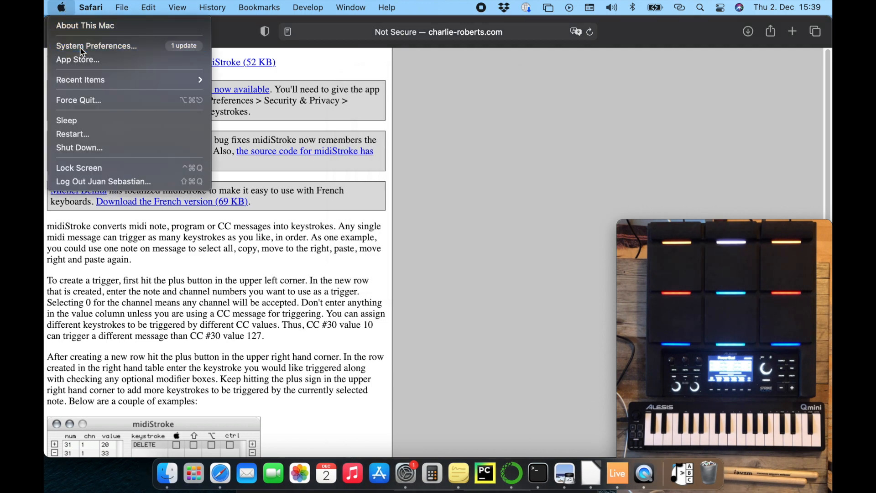
left_click(80, 47)
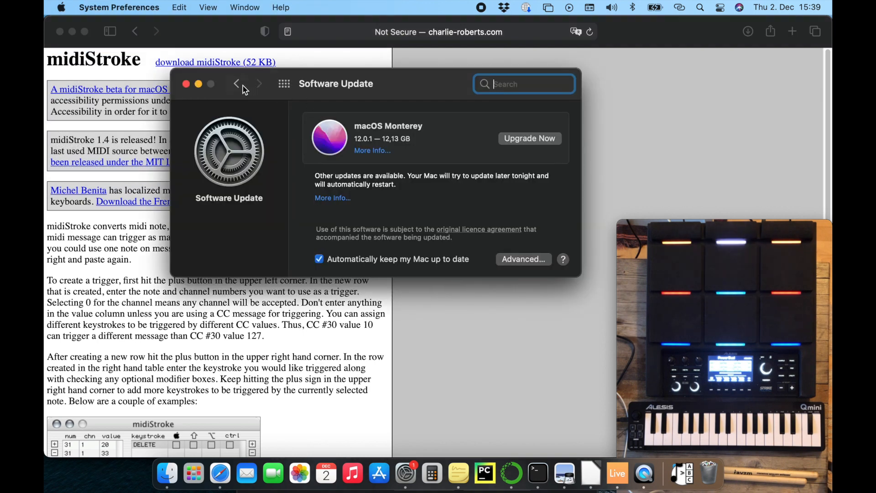
left_click(237, 84)
left_click(443, 276)
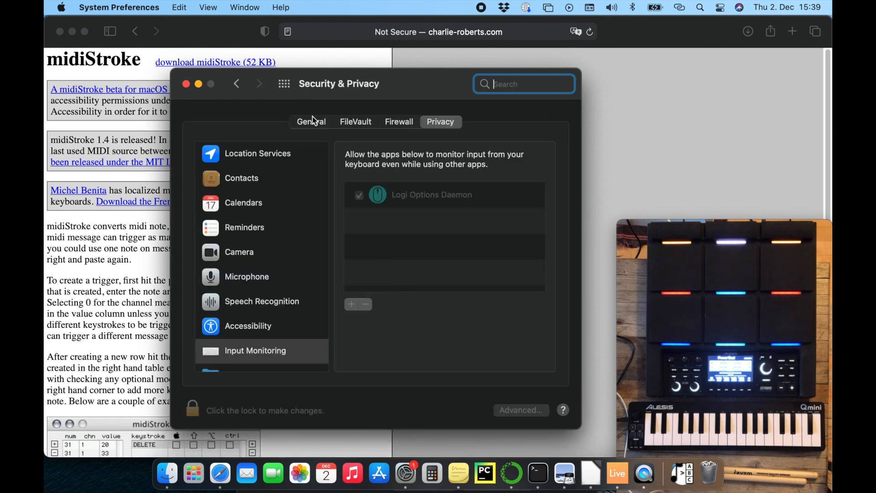
left_click(310, 123)
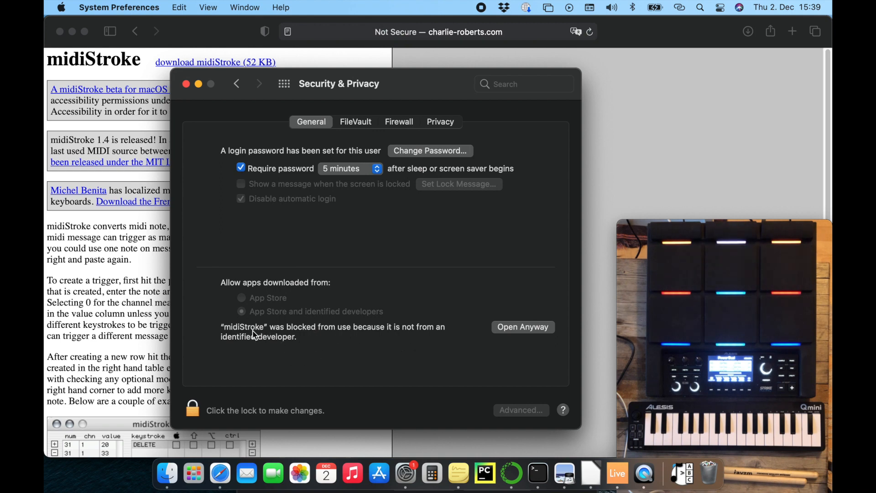
left_click(506, 327)
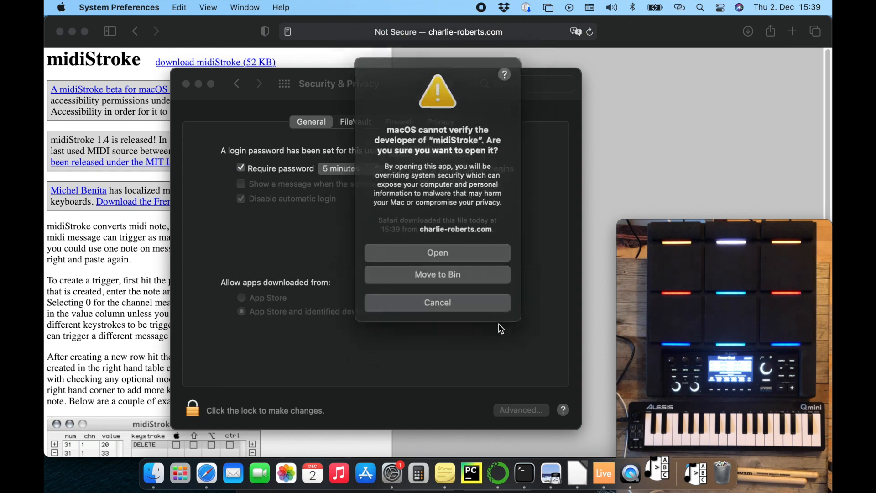
left_click(427, 255)
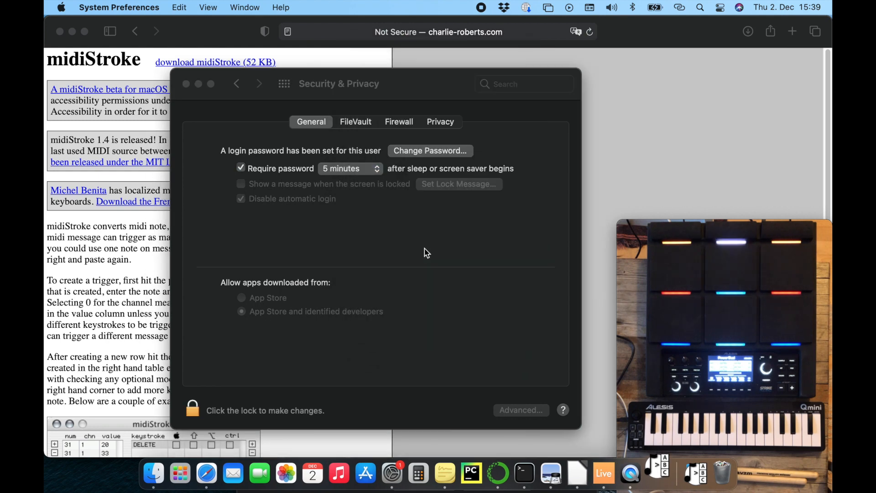
left_click(429, 223)
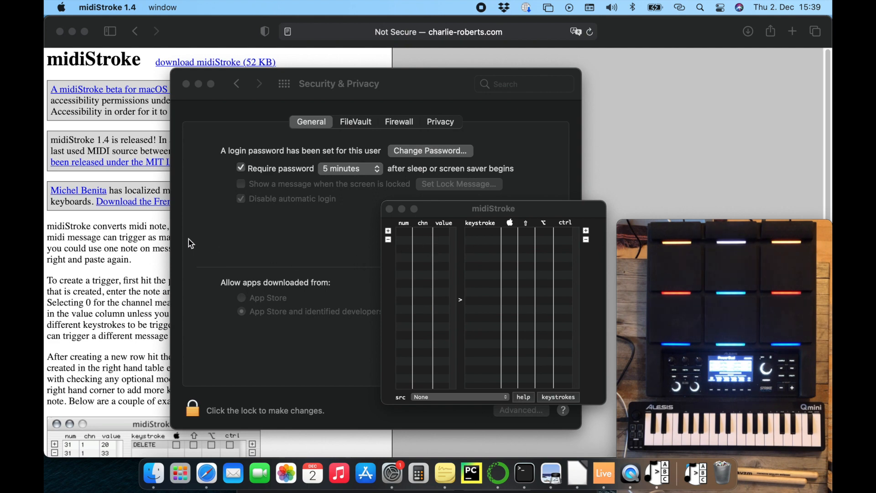
Step: Open the Accessibility privacy settings and check the list of permitted apps for midiStroke
left_click(464, 132)
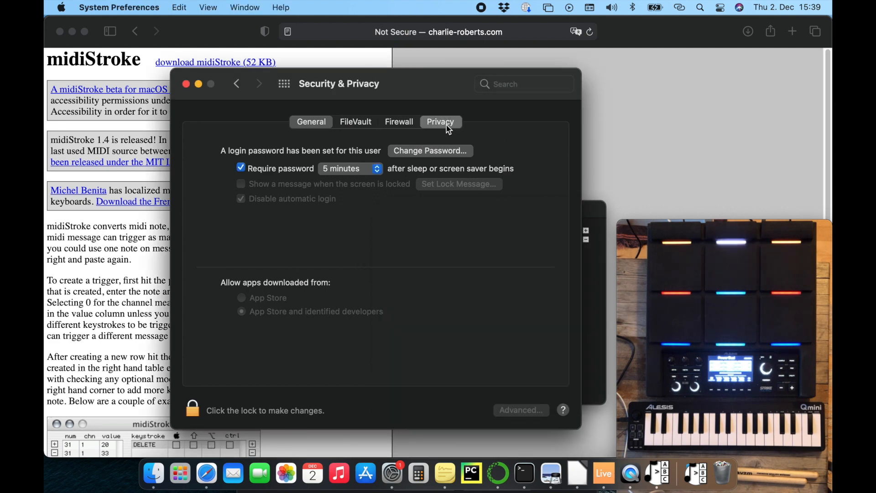
left_click(447, 126)
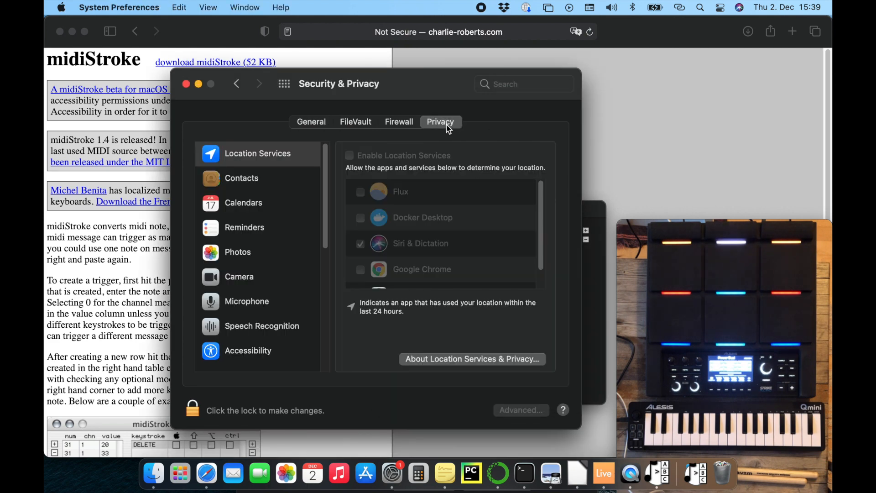
left_click(281, 358)
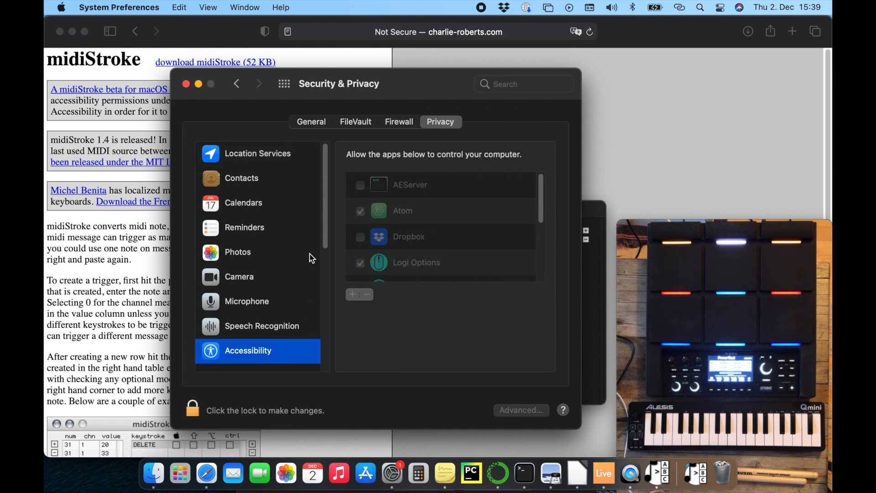
left_click_drag(538, 214, 540, 273)
scroll(542, 191, "up", 5)
left_click_drag(542, 180, 541, 288)
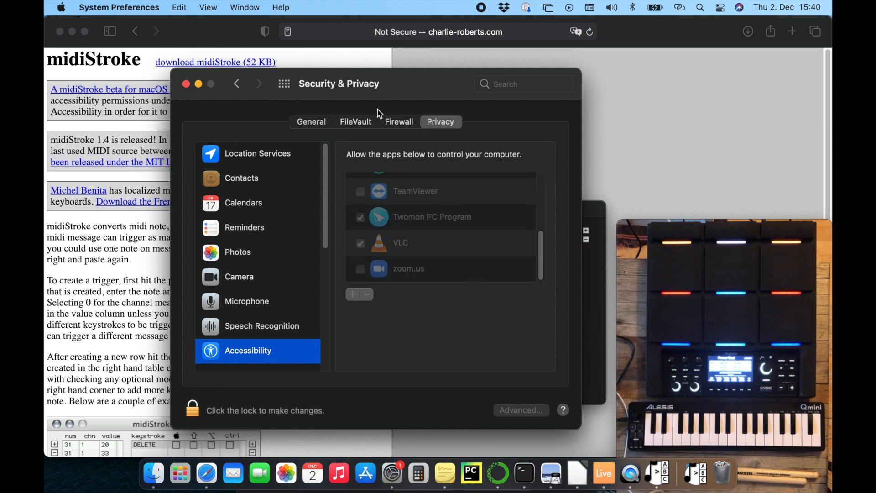
left_click(630, 475)
left_click(648, 480)
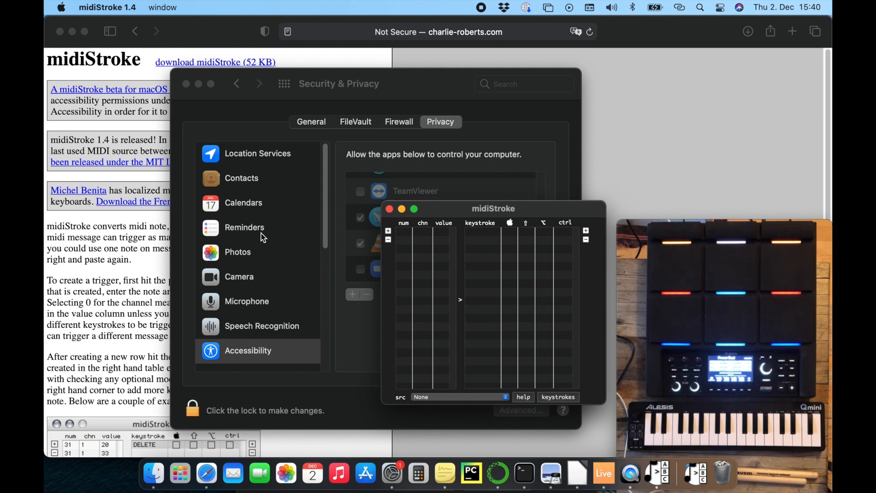
Step: Unlock the Security & Privacy settings for changes by entering the account password
left_click(234, 409)
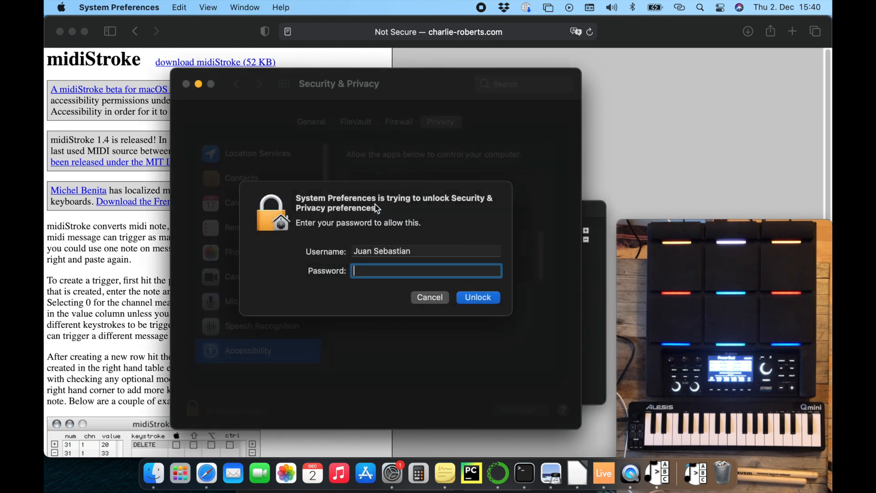
type("•••••••")
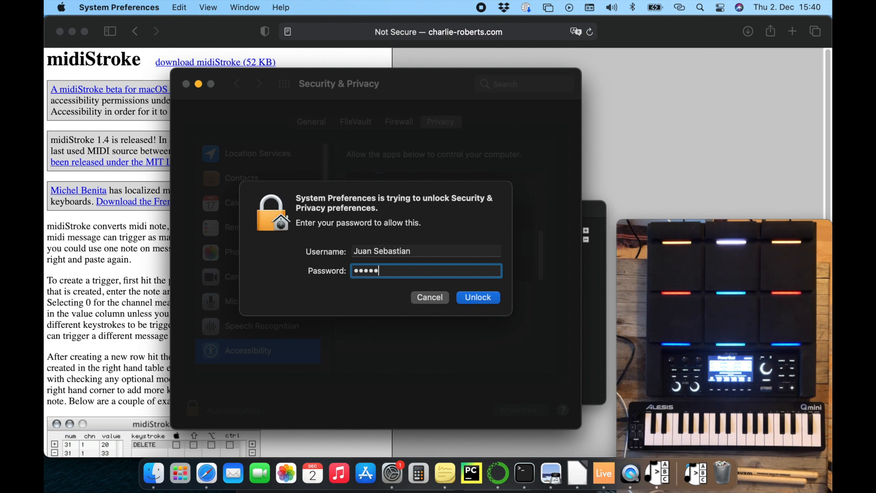
type("••")
key("Return")
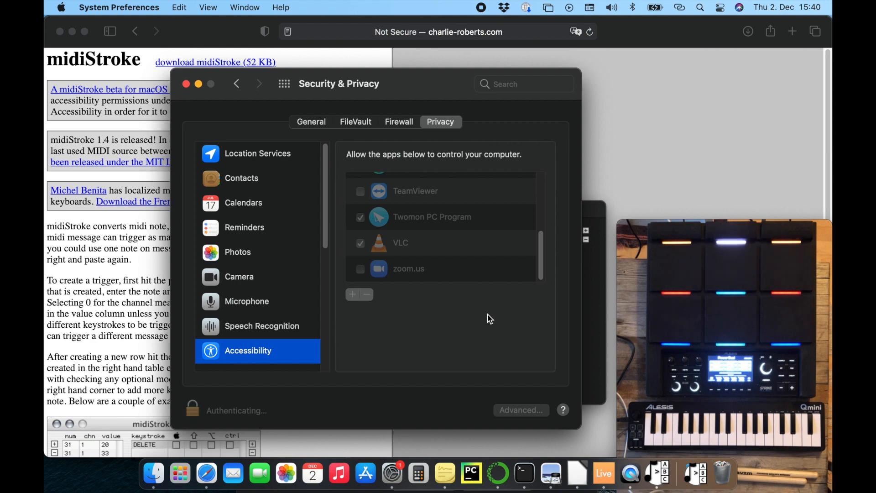
Step: Add midiStroke from the Downloads folder to the apps allowed to control the computer, and close the settings window
scroll(544, 230, "up", 5)
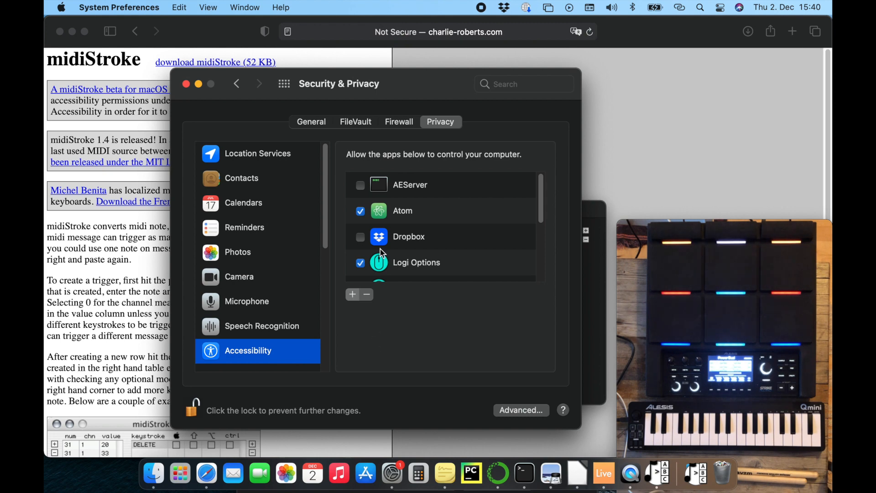
left_click(352, 294)
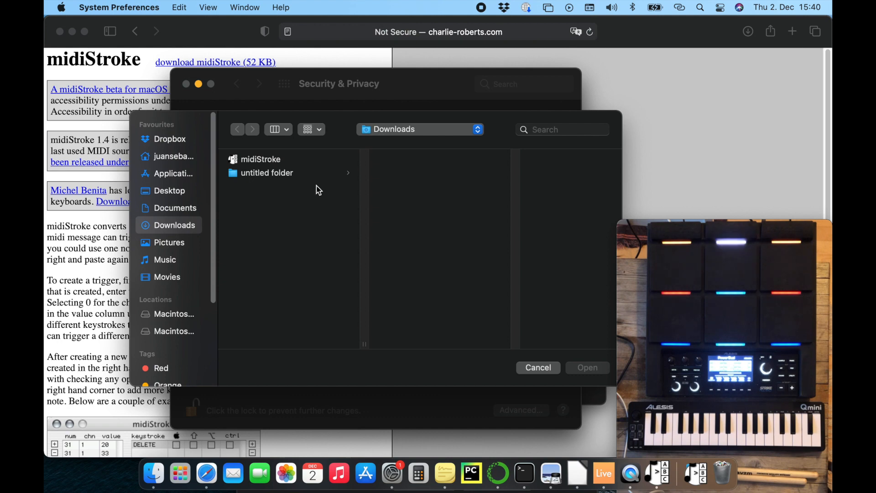
left_click(283, 165)
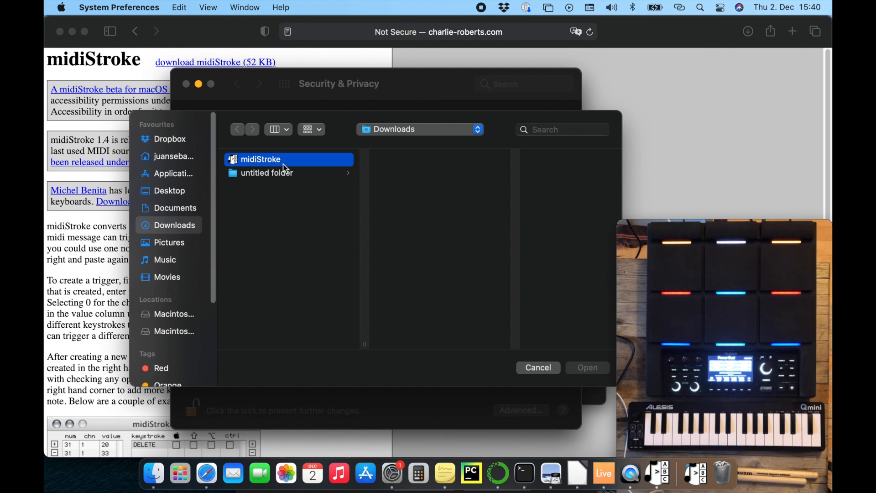
left_click(588, 369)
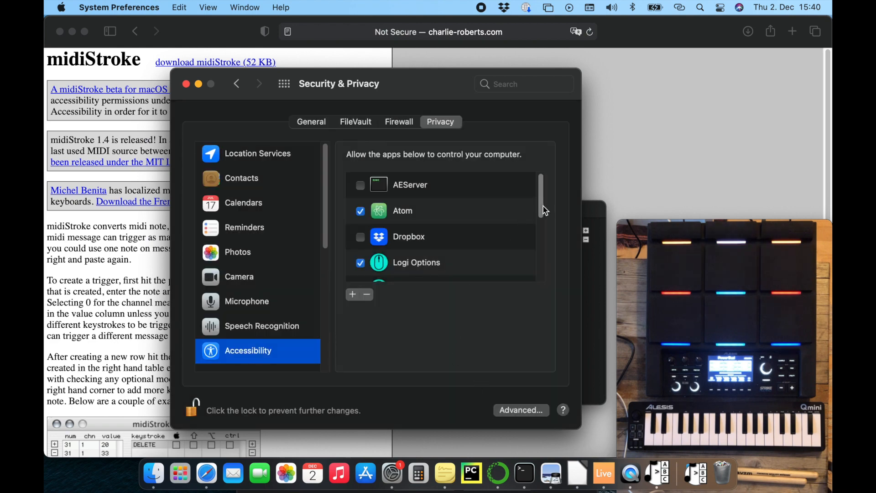
left_click_drag(543, 207, 543, 241)
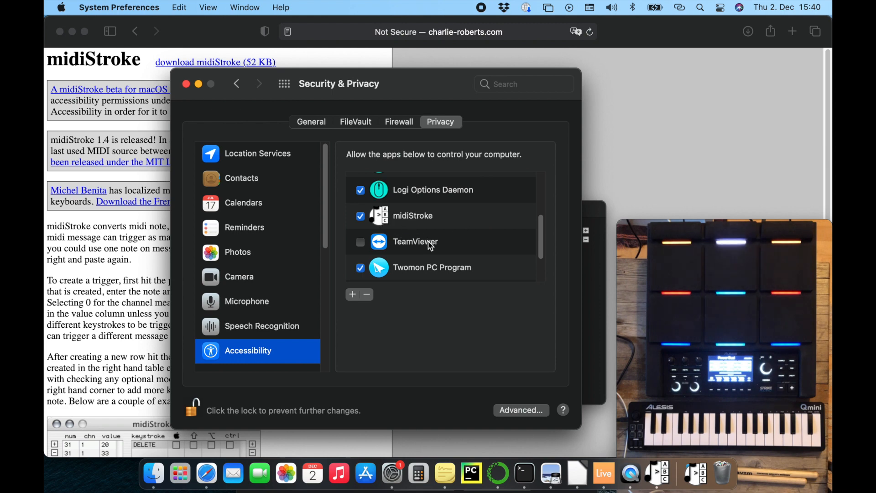
left_click(187, 84)
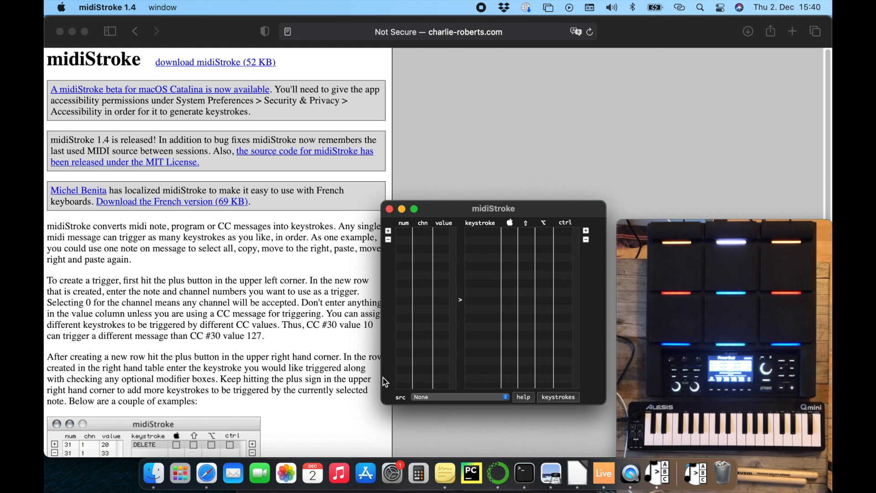
Step: Switch to Safari, return to the Google results, and search for "midi monitor"
left_click(210, 35)
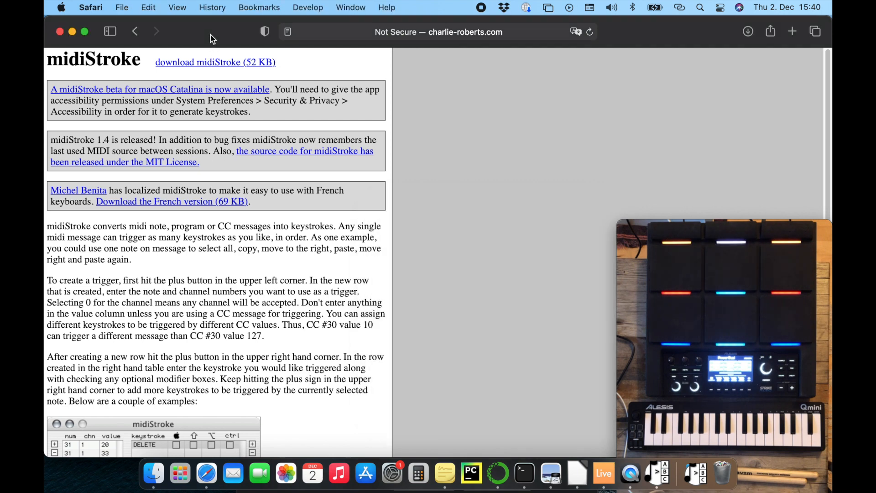
left_click(136, 40)
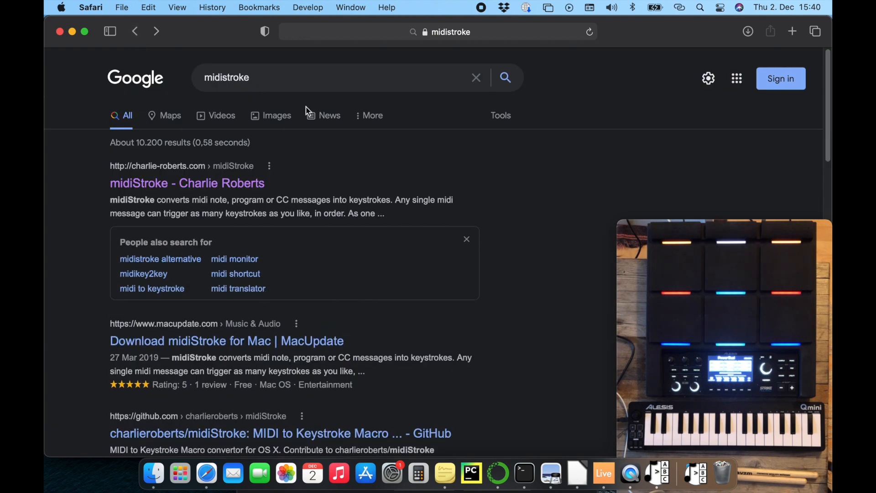
left_click(275, 81)
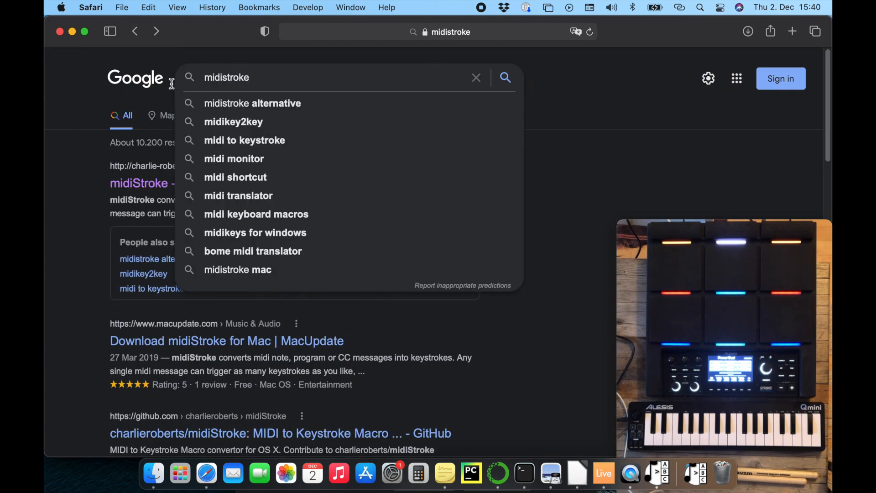
left_click_drag(264, 78, 157, 77)
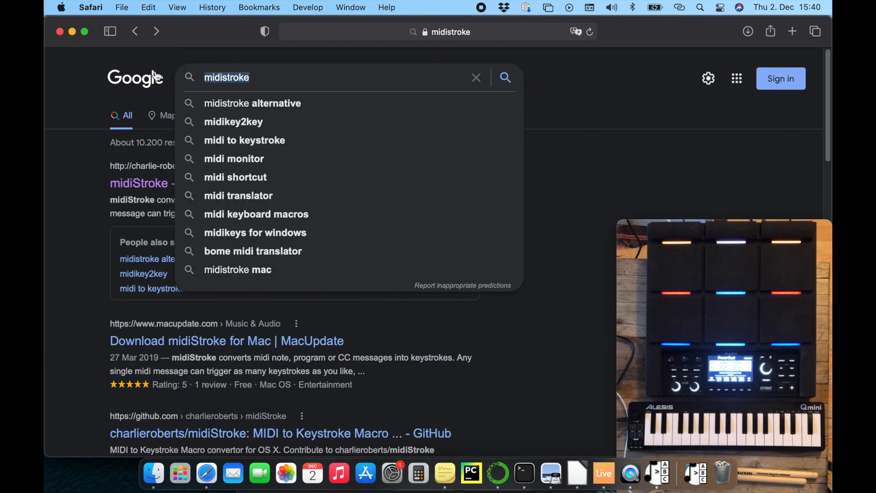
type("midi m")
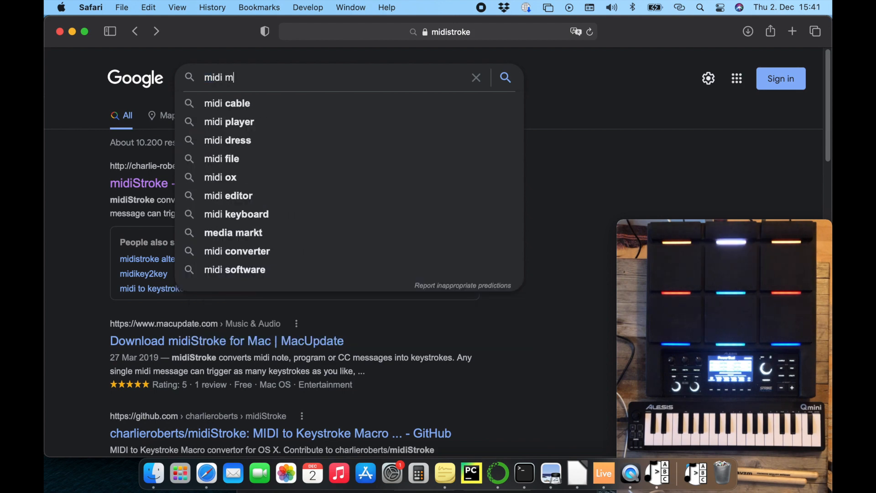
type("onitor")
key("Return")
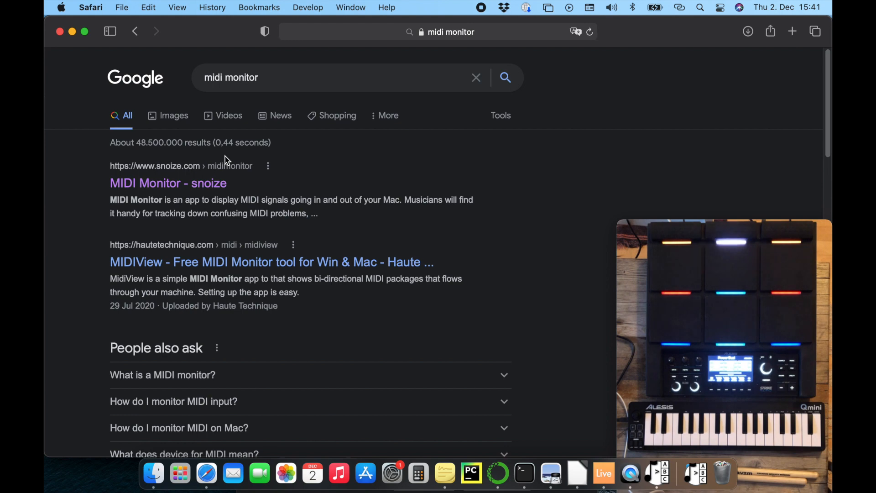
Step: Download MIDI Monitor from the snoize site and launch it, continuing without the MIDI driver connection
left_click(182, 184)
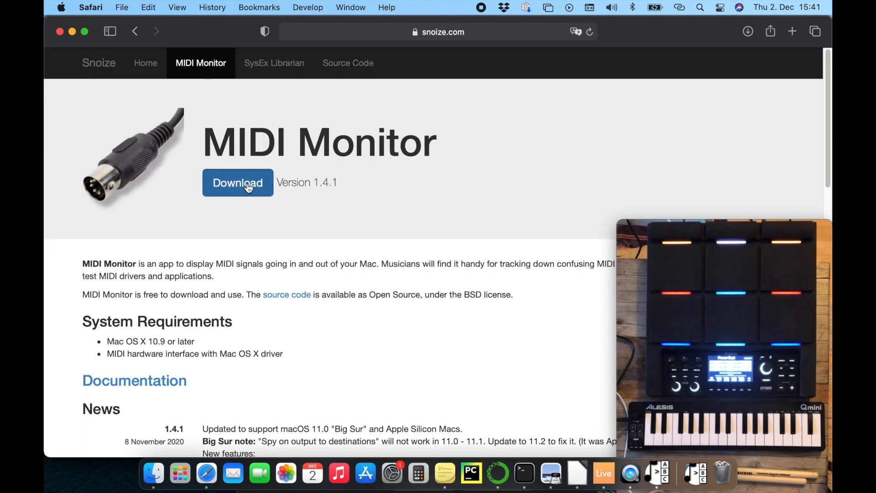
left_click(249, 187)
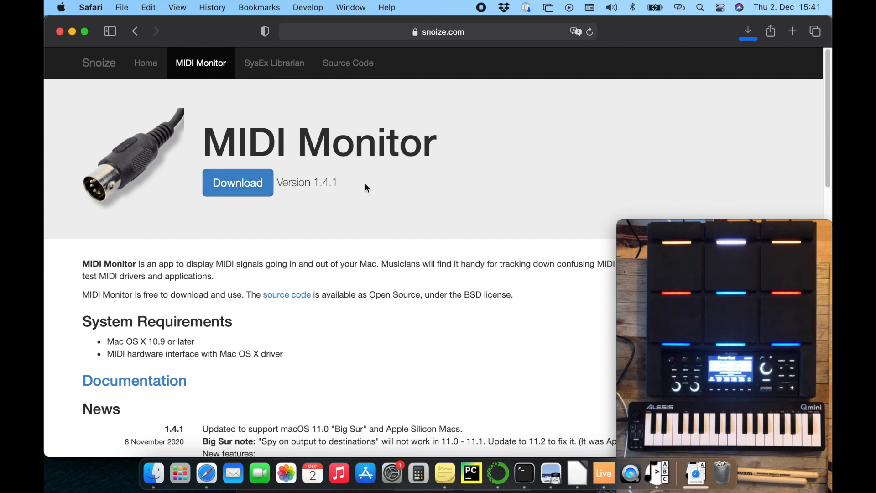
left_click(691, 473)
left_click(692, 435)
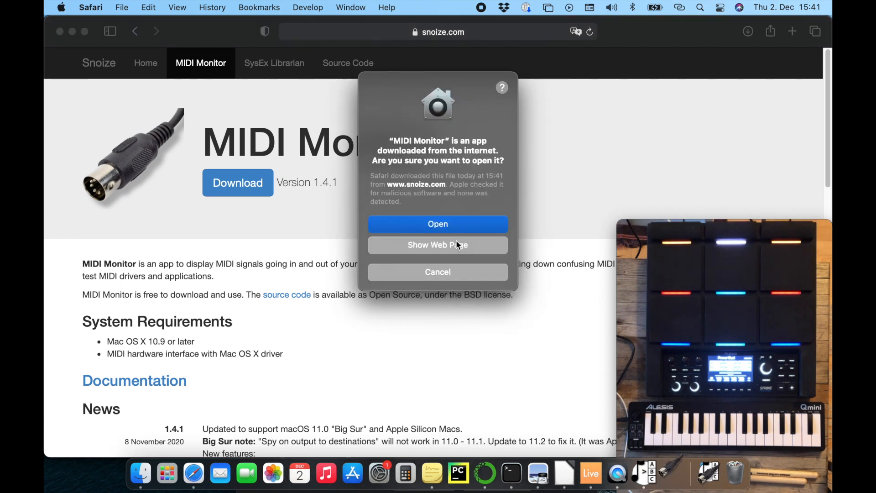
left_click(452, 229)
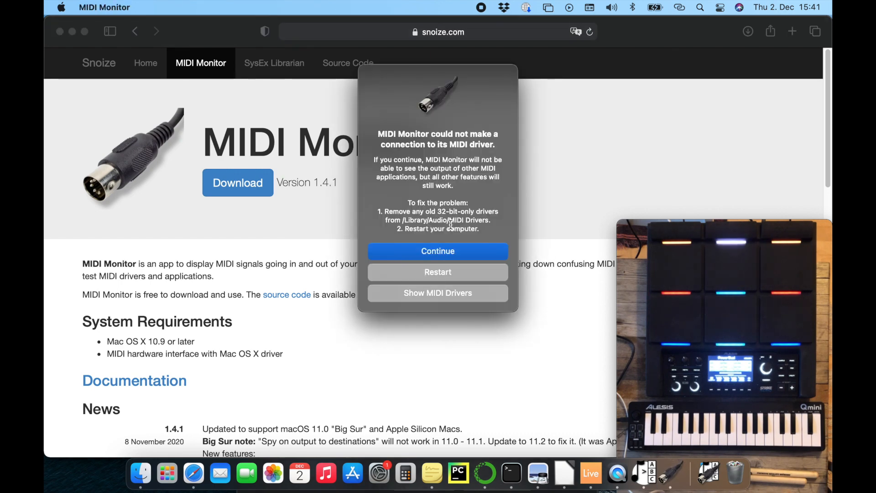
left_click(491, 254)
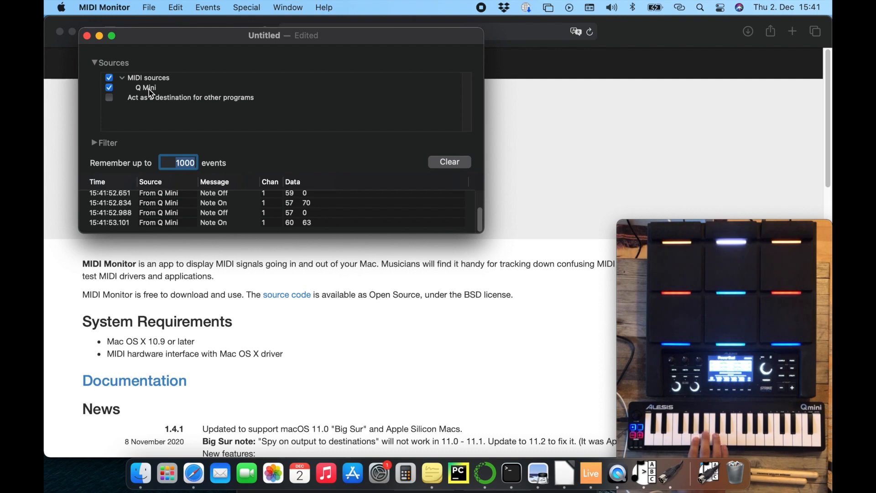
Step: Enlarge the MIDI Monitor window and examine the channel and note data of the events received from the Q Mini
left_click_drag(482, 244, 497, 410)
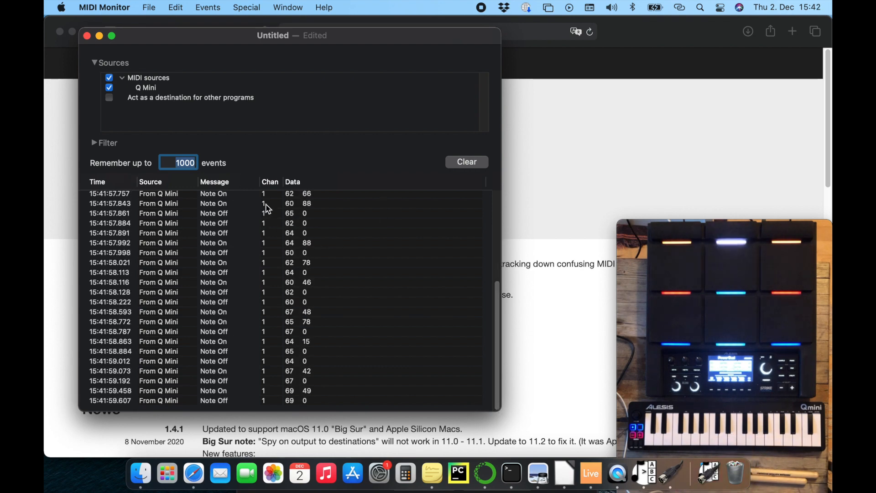
left_click(290, 196)
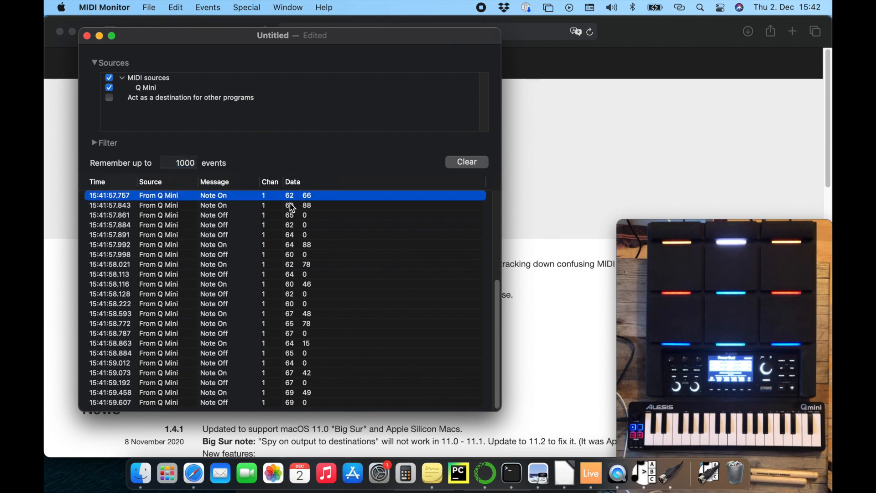
mouse_move(497, 299)
left_mouse_down()
mouse_move(501, 206)
mouse_move(501, 295)
left_mouse_up()
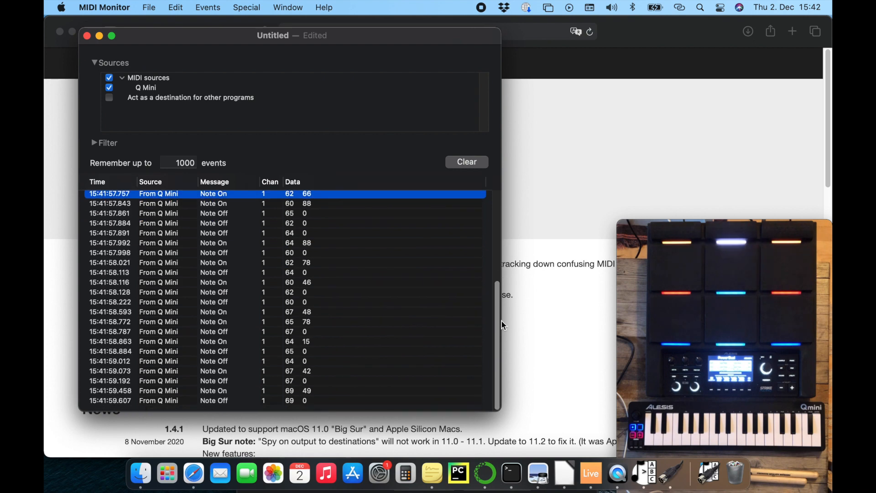
Step: Try the Middle C = C3 note format in the MIDI Monitor preferences and set it back to decimal number
left_click(118, 12)
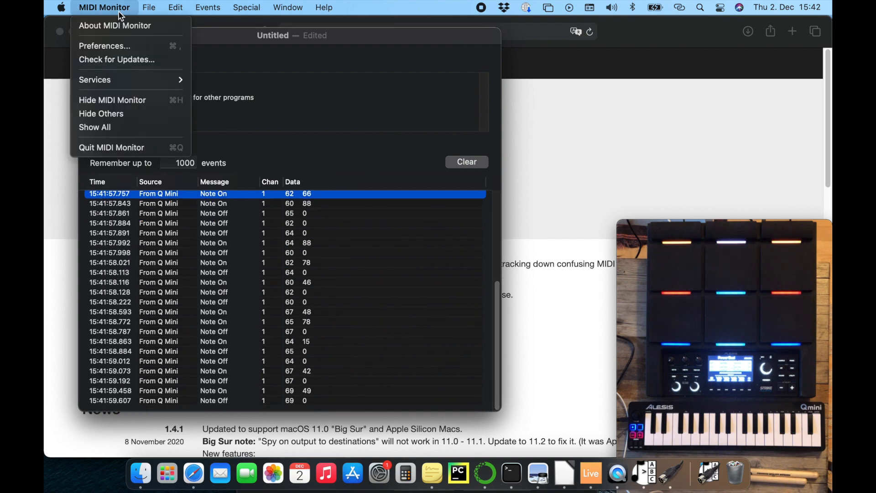
left_click(128, 45)
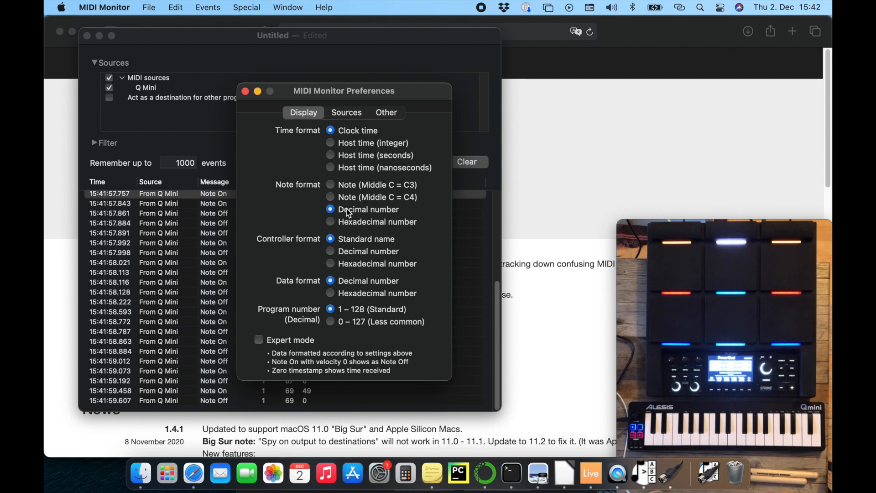
left_click(346, 186)
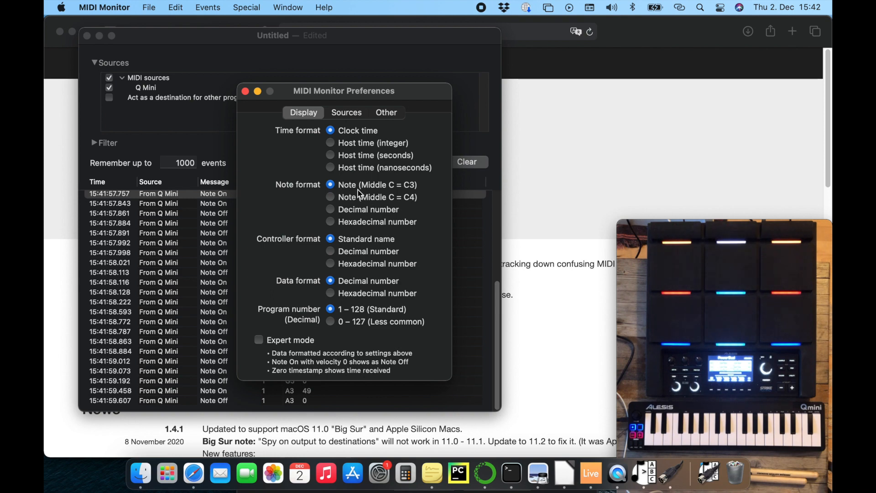
left_click(360, 210)
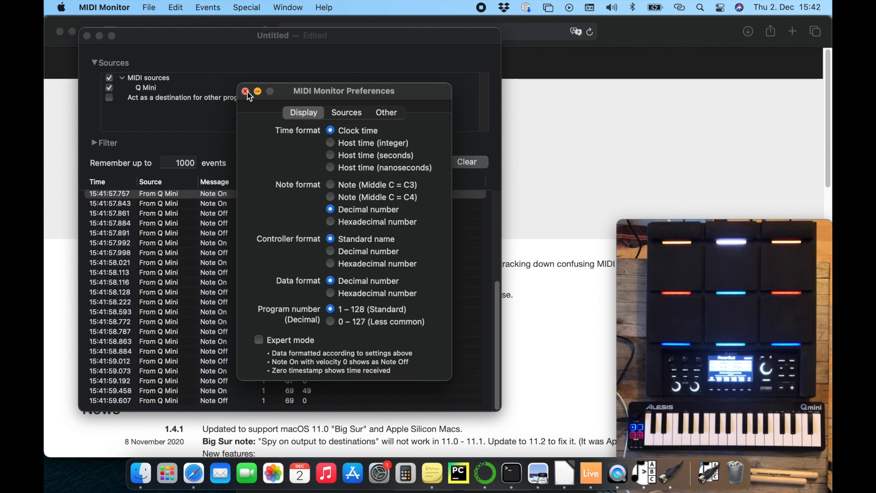
left_click(246, 92)
Step: Clear the MIDI Monitor event list, switch to midiStroke, and set its MIDI source to Q Mini Q Mini
left_click(469, 163)
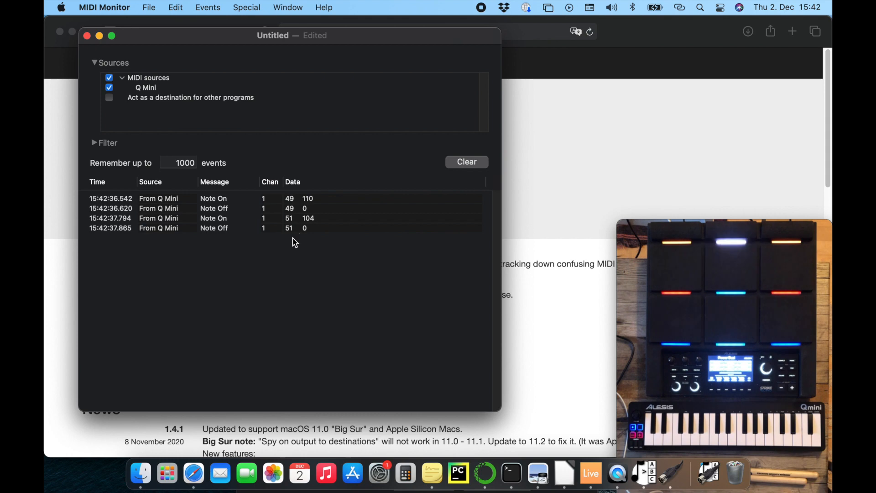
left_click(649, 479)
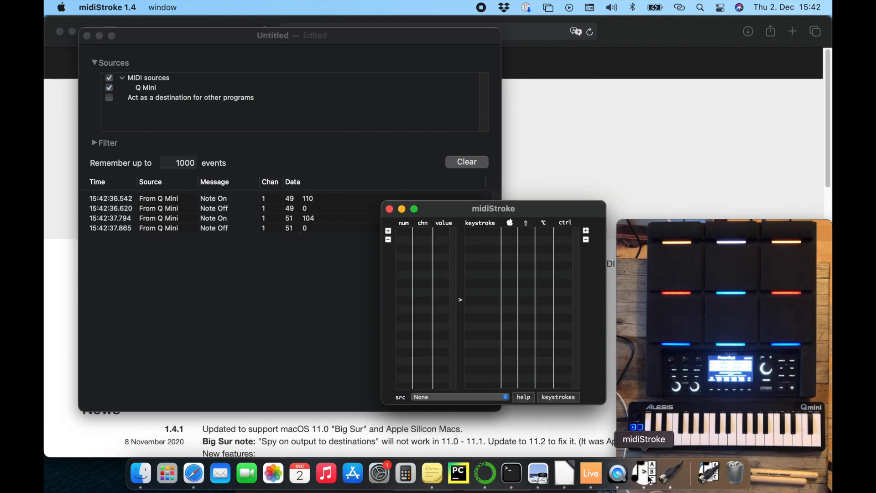
left_click_drag(553, 217, 505, 209)
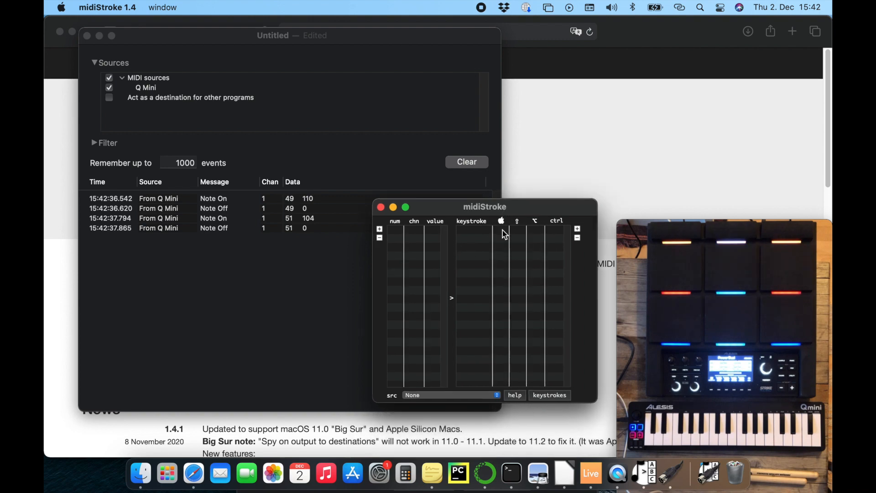
left_click(491, 395)
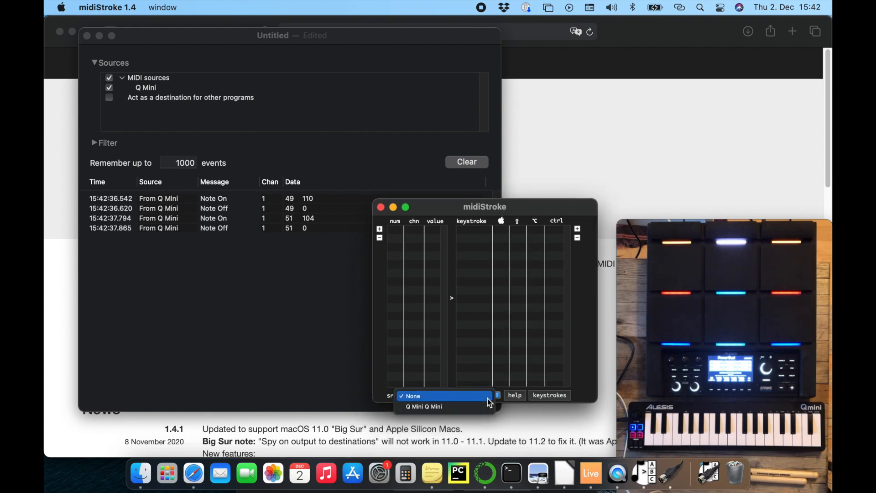
left_click(462, 407)
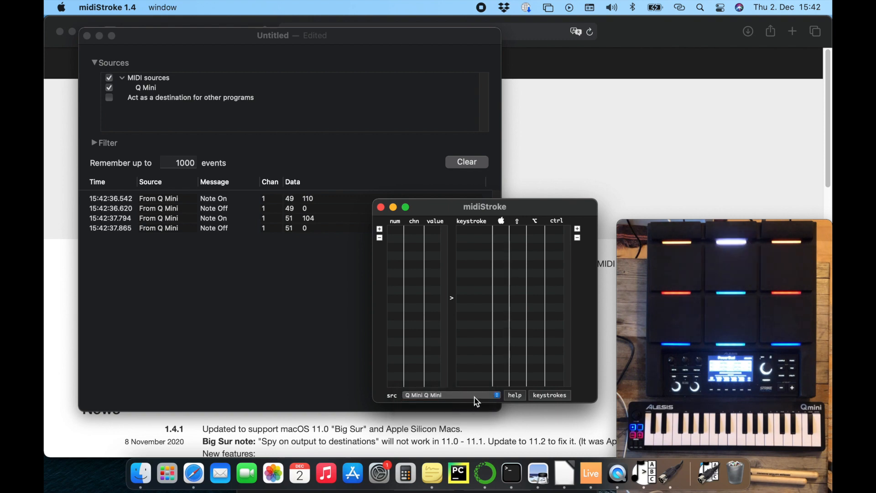
Step: Add a MIDI trigger in midiStroke for note number 49 on channel 1
left_click(380, 229)
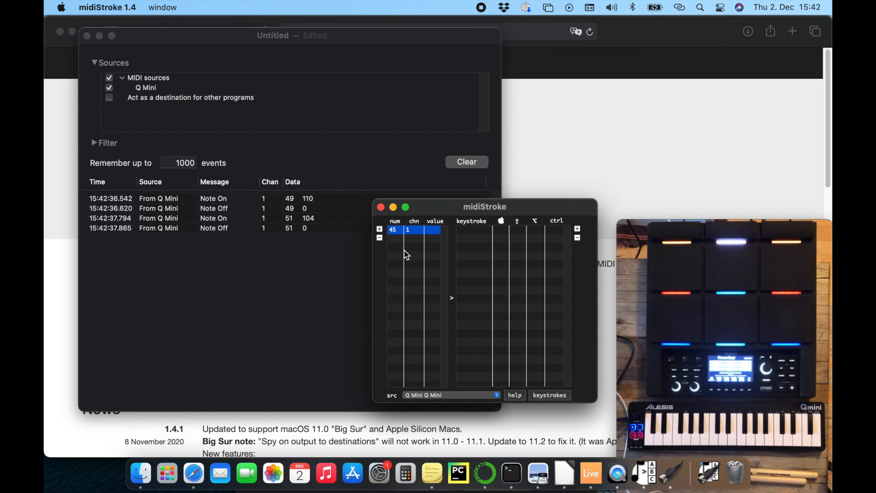
left_click(397, 230)
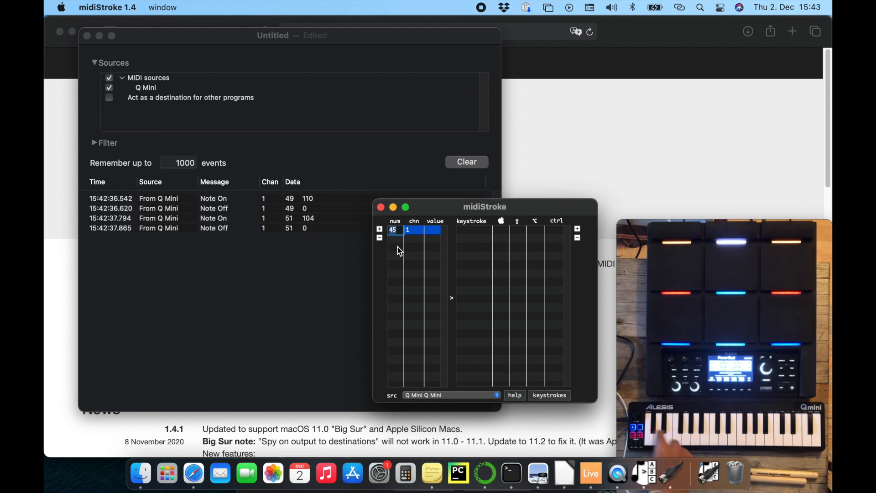
type("49")
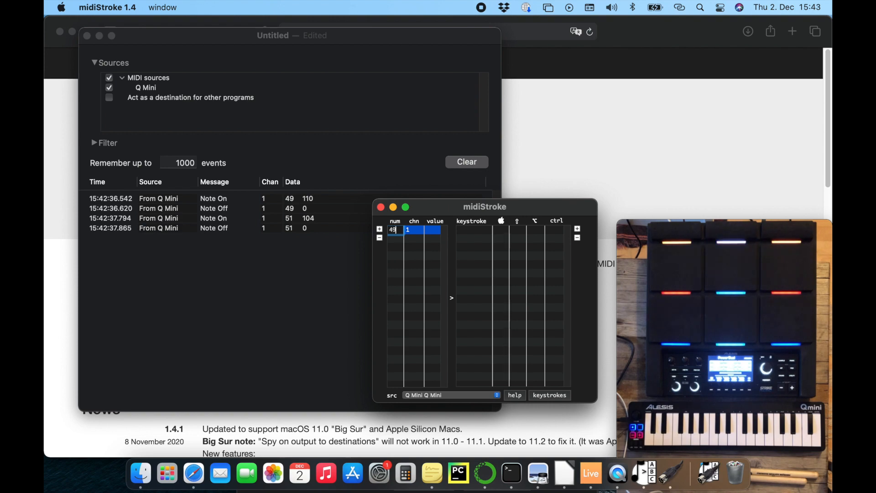
left_click(482, 239)
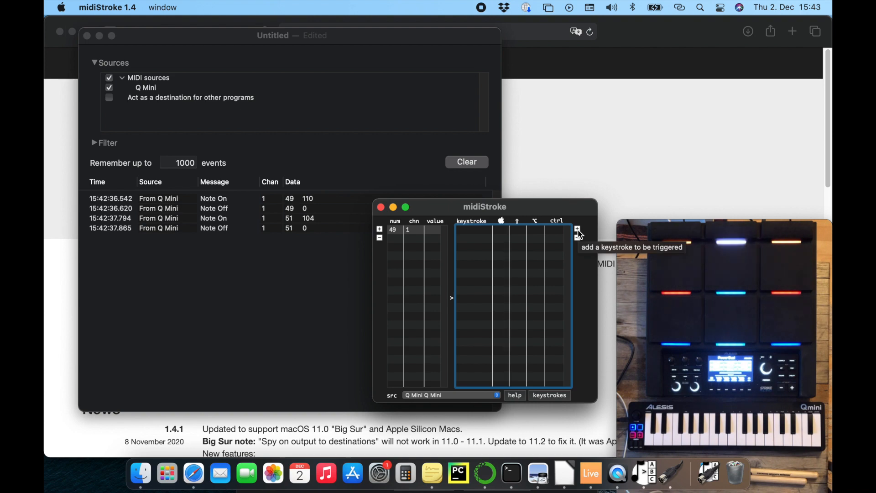
Step: Add a keystroke to the note 49 trigger and set it to LEFT, consulting the list of supported key names
left_click(578, 230)
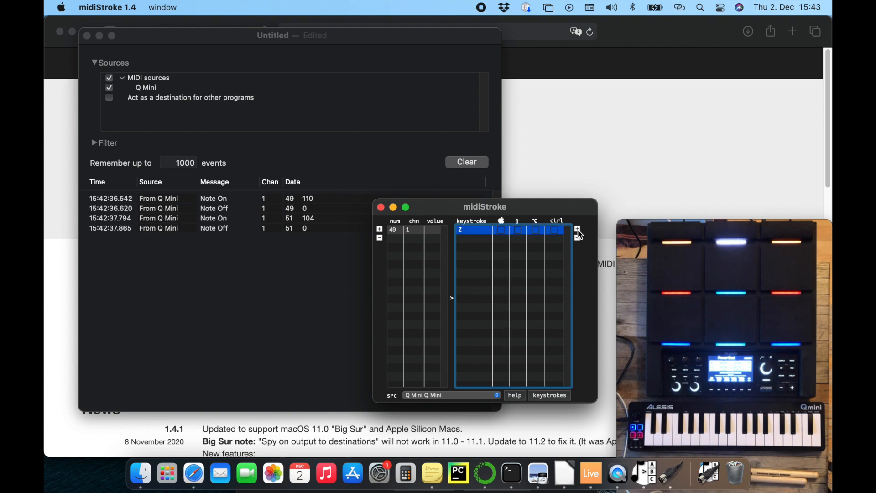
double_click(466, 236)
left_click(539, 399)
left_click_drag(563, 215, 406, 218)
scroll(519, 260, "down", 2)
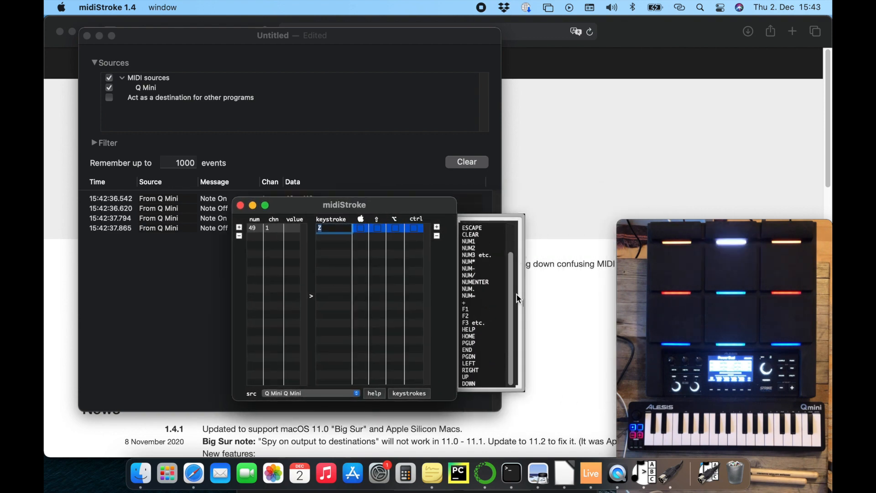
scroll(520, 269, "up", 3)
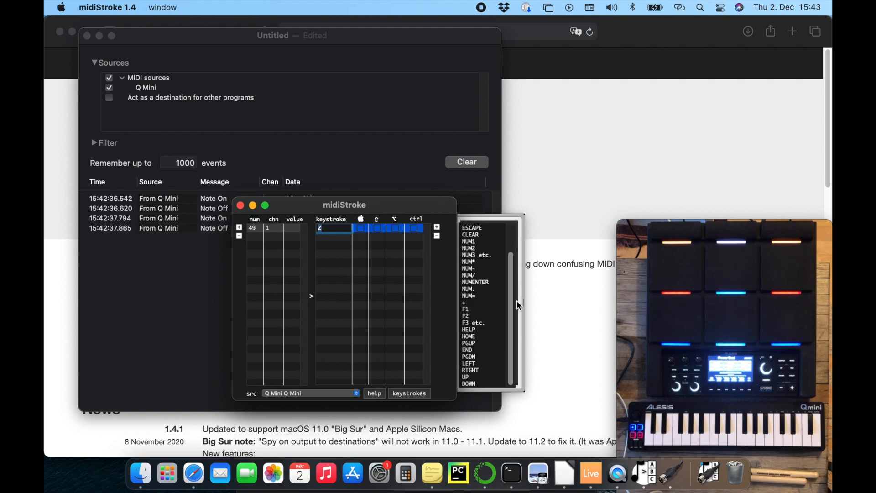
scroll(516, 265, "down", 3)
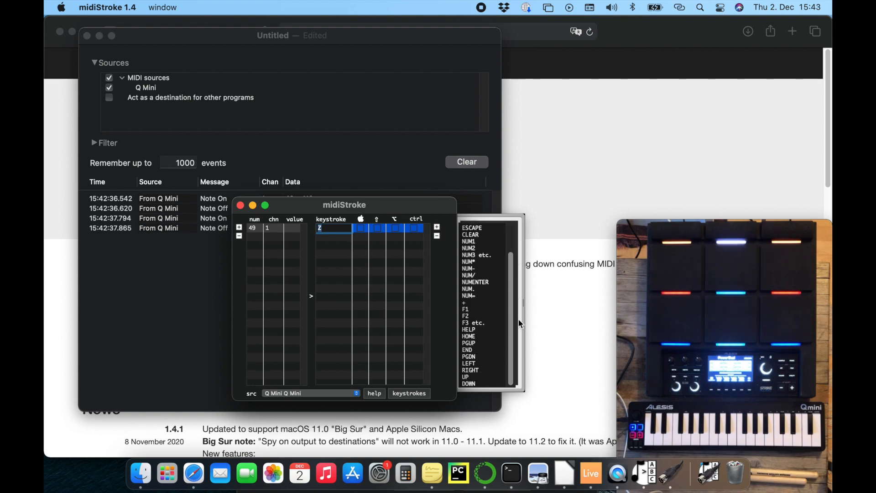
scroll(520, 292, "up", 3)
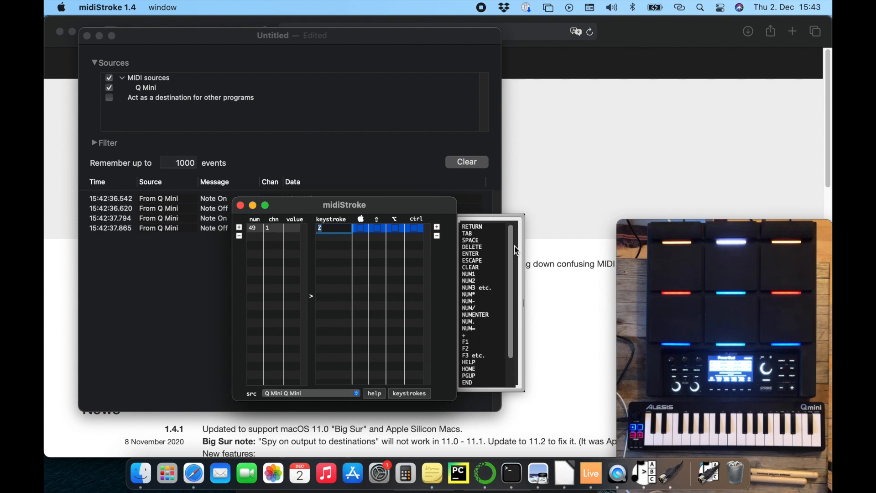
left_click(407, 393)
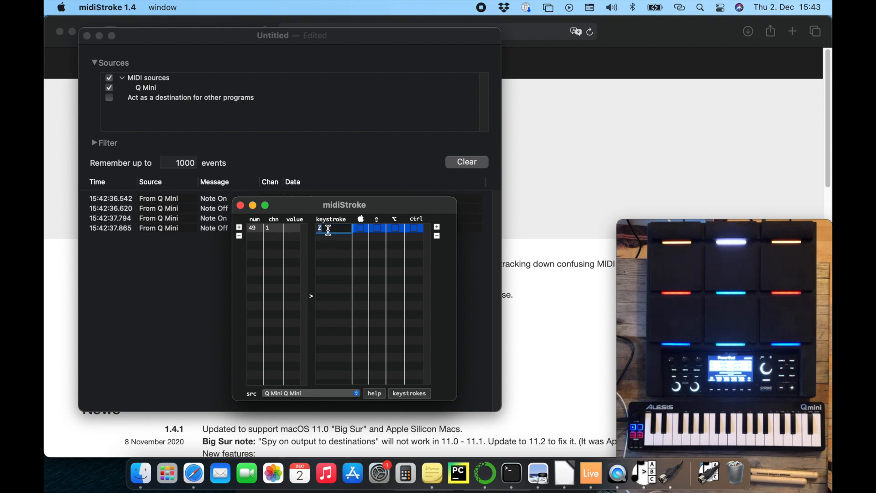
type("LEFT")
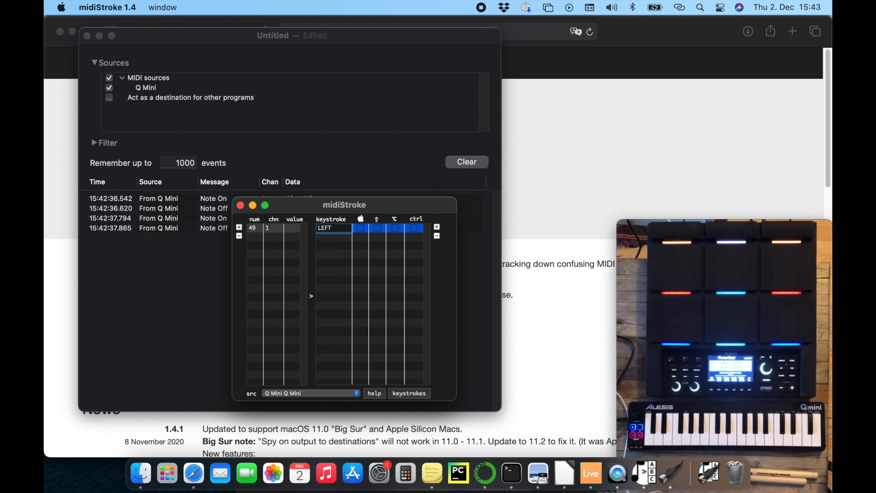
left_click(349, 258)
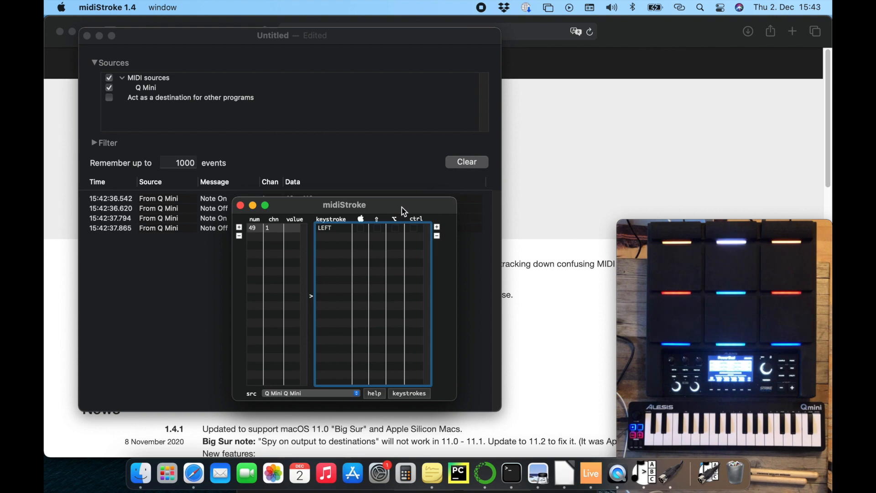
Step: Add a second MIDI trigger in midiStroke for note number 51 on channel 1
left_click_drag(404, 212, 481, 207)
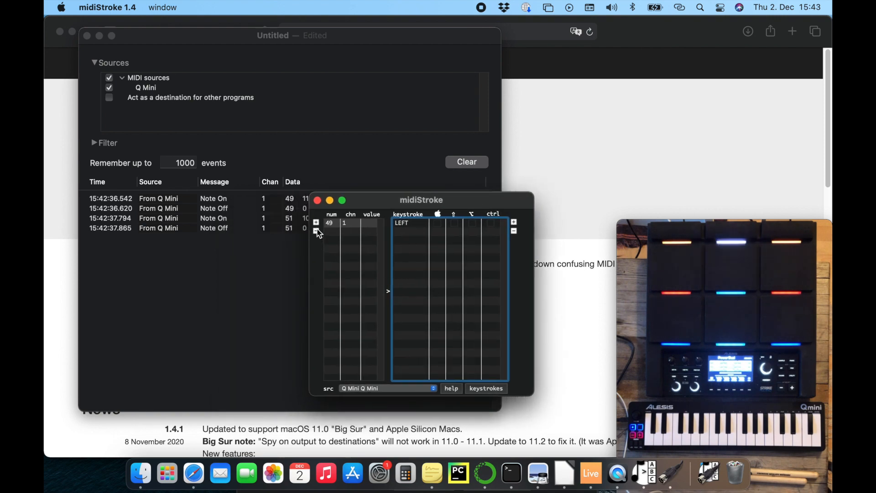
left_click(316, 223)
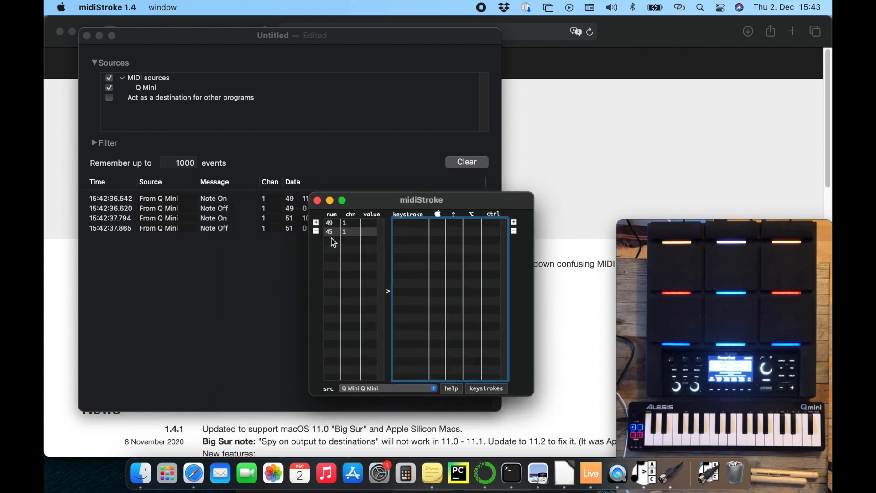
left_click(333, 232)
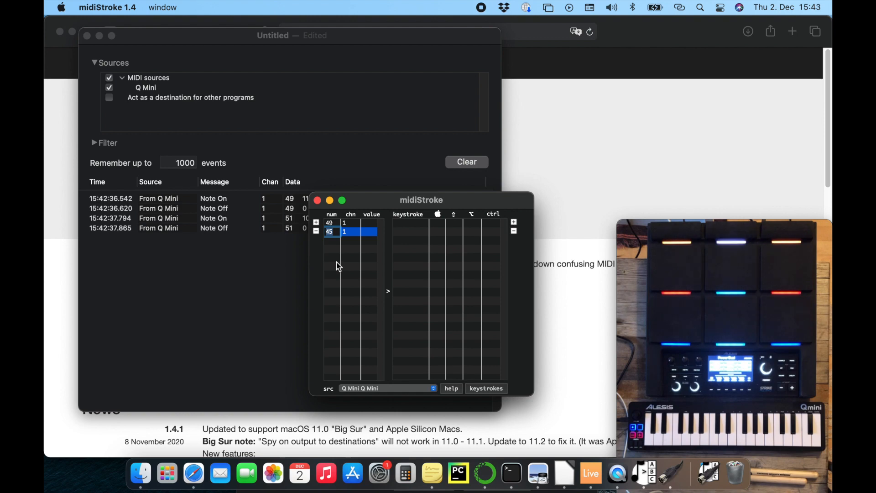
type("51")
left_click(362, 256)
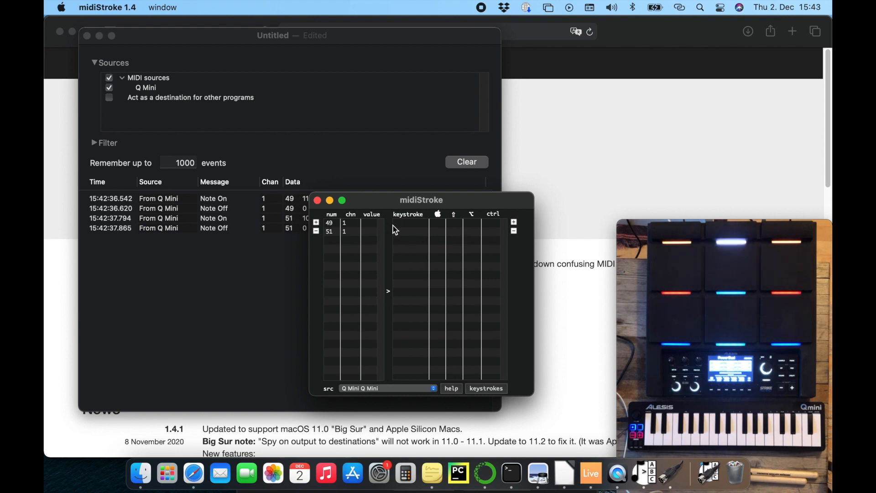
Step: Add a keystroke to the note 51 trigger, set it to RIGHT, and check the note 49 trigger's keystroke
left_click(341, 232)
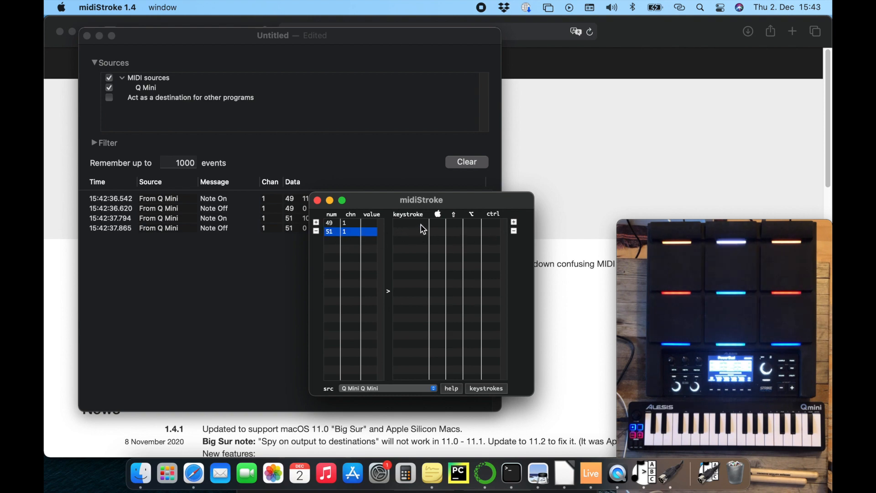
left_click(408, 225)
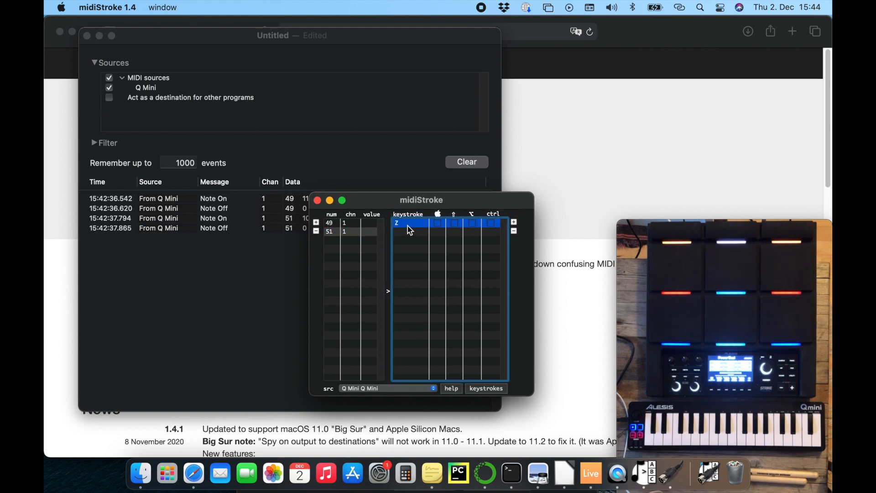
double_click(404, 224)
type("RIGHT")
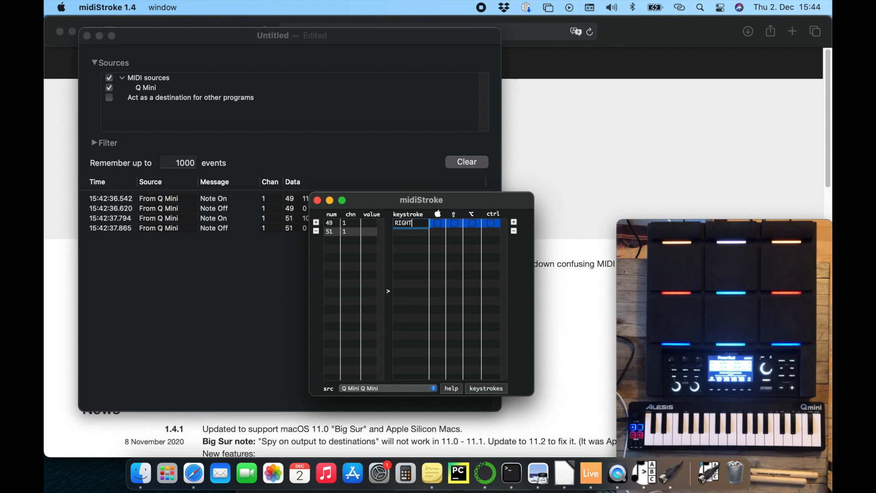
key("Return")
left_click(337, 224)
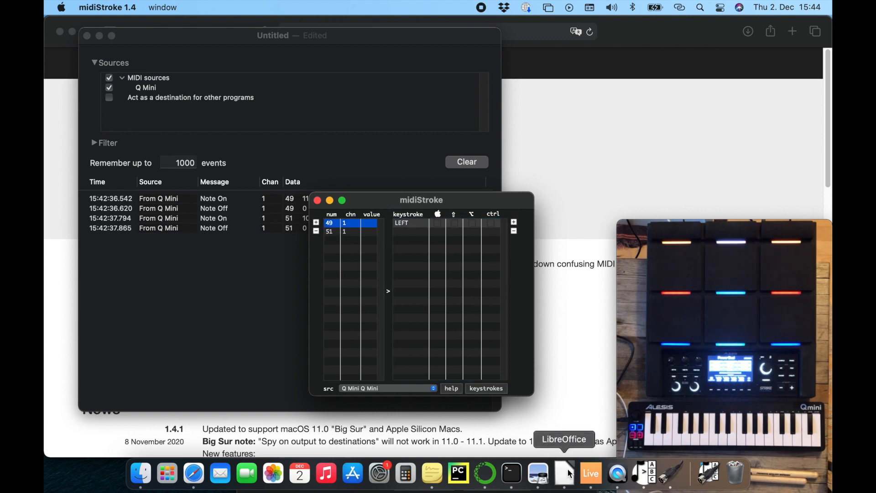
Step: Switch to Ableton Live and test both triggers by moving the track selection left and right with the Q Mini notes
left_click(587, 487)
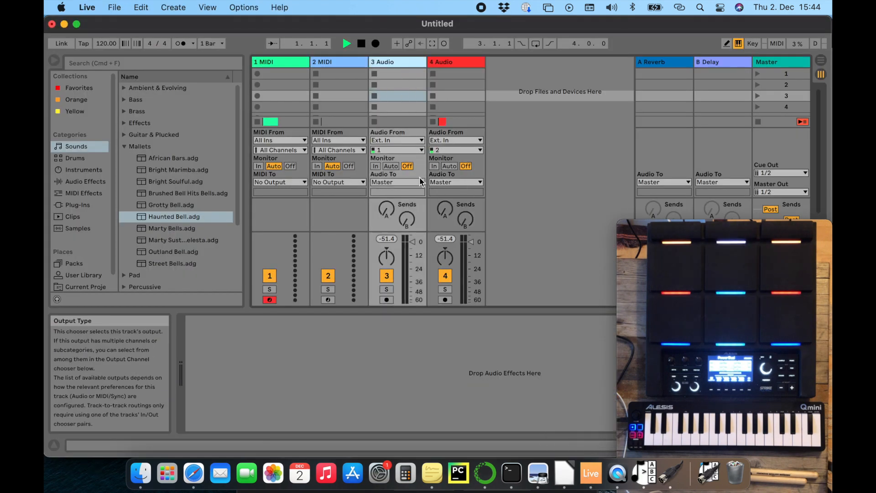
key("Left")
key("Left")
key("Left")
key("Right")
key("Right")
key("Right")
key("Left")
key("Right")
key("Left")
key("Left")
key("Right")
key("Right")
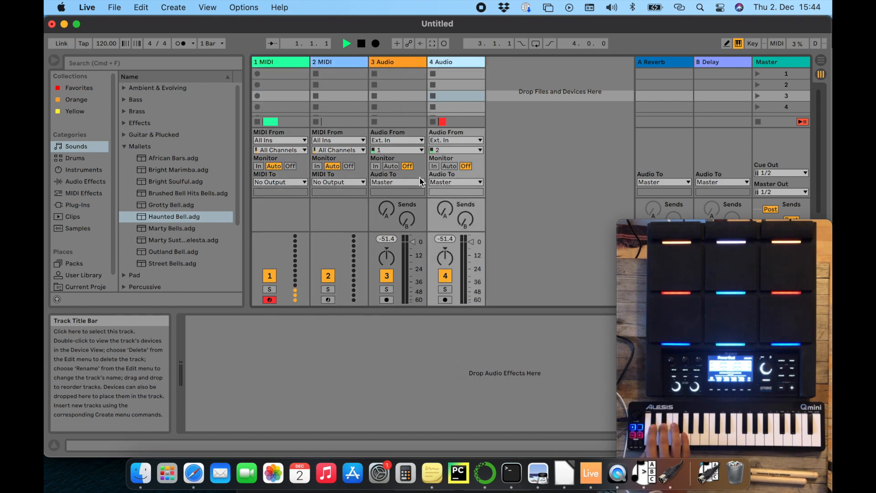
key("Left")
key("Right")
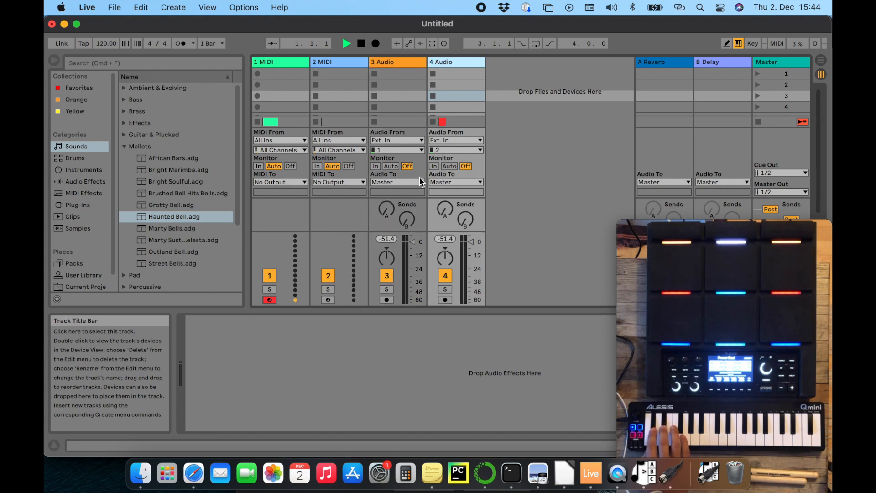
key("Left")
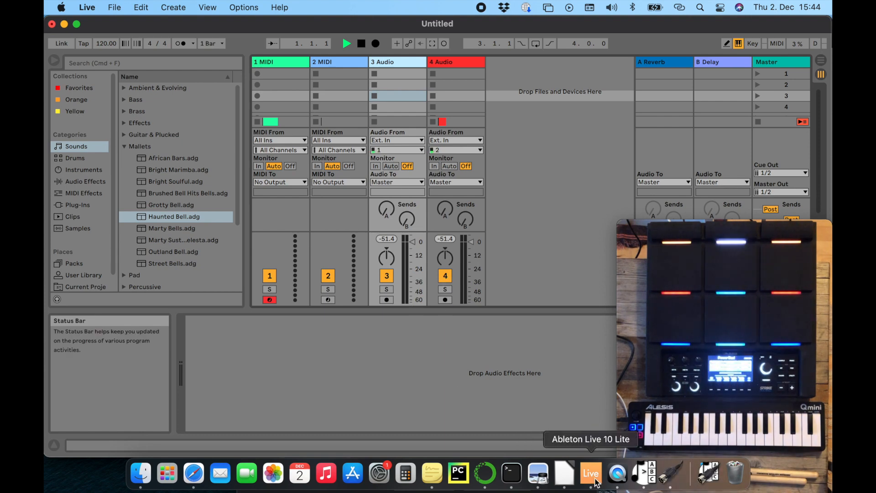
Step: Switch to MIDI Monitor and clear its event list before and after test hits from the Alesis Strike MultiPad
left_click(645, 476)
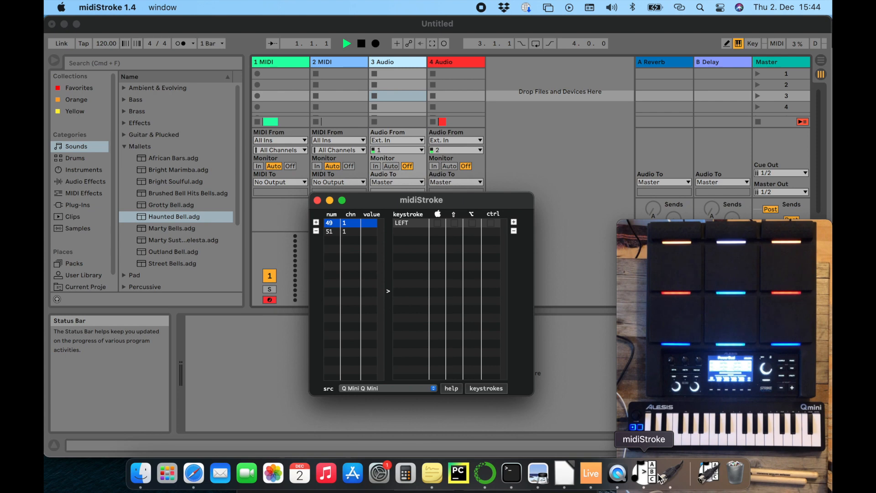
left_click(669, 478)
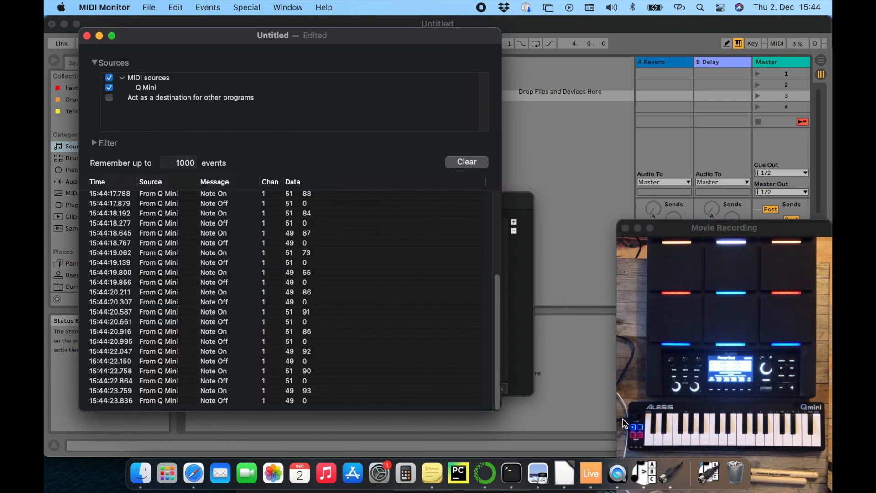
left_click(481, 166)
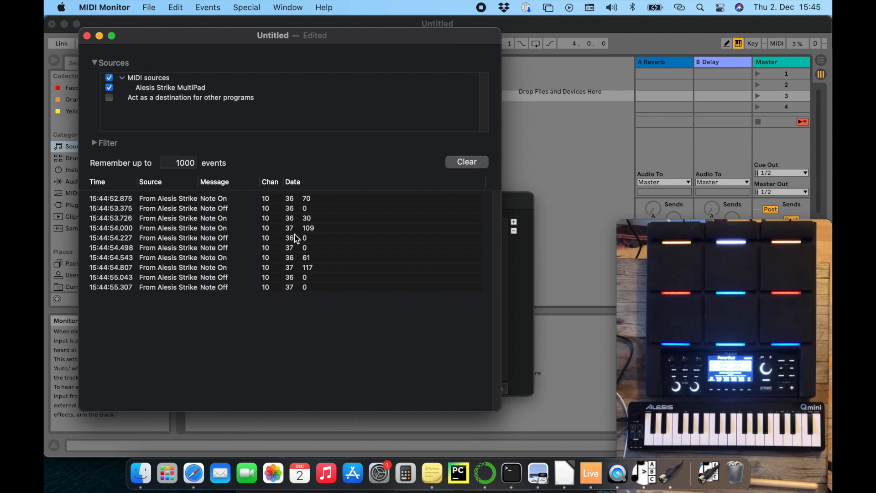
left_click(463, 169)
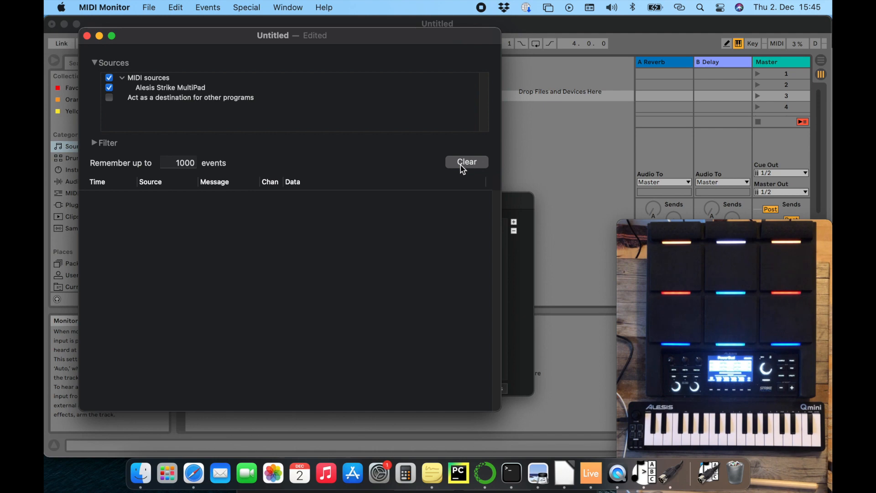
Step: Return to midiStroke and delete the note 49 and note 51 triggers
left_click(524, 208)
left_click(338, 232)
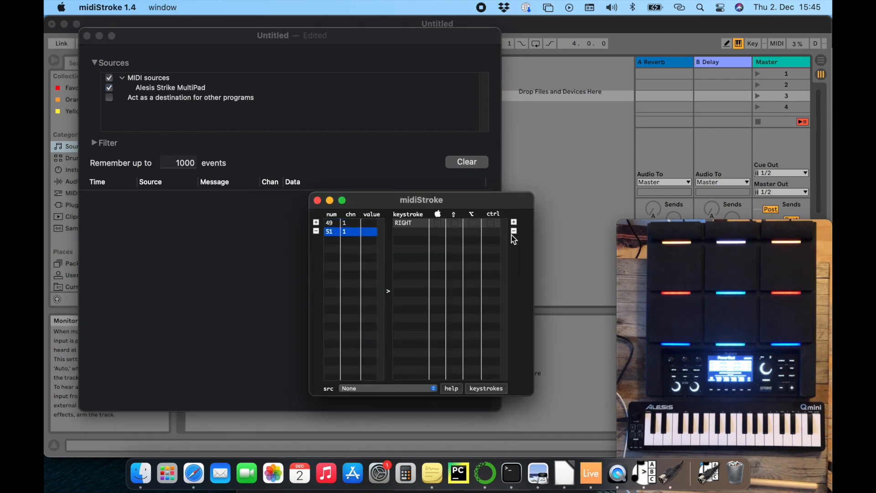
left_click(315, 231)
left_click(316, 231)
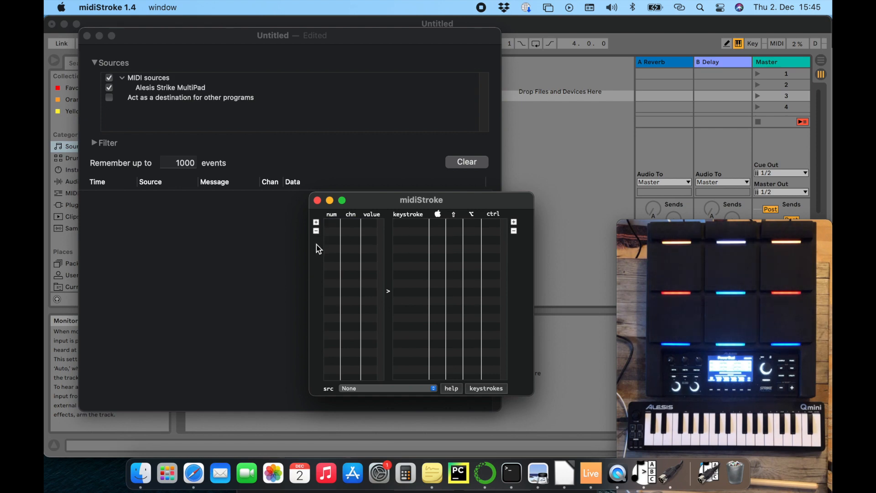
Step: Place the midiStroke window clear of the MIDI Monitor note data and add a trigger for note 36 on channel 10
left_click_drag(376, 207, 546, 237)
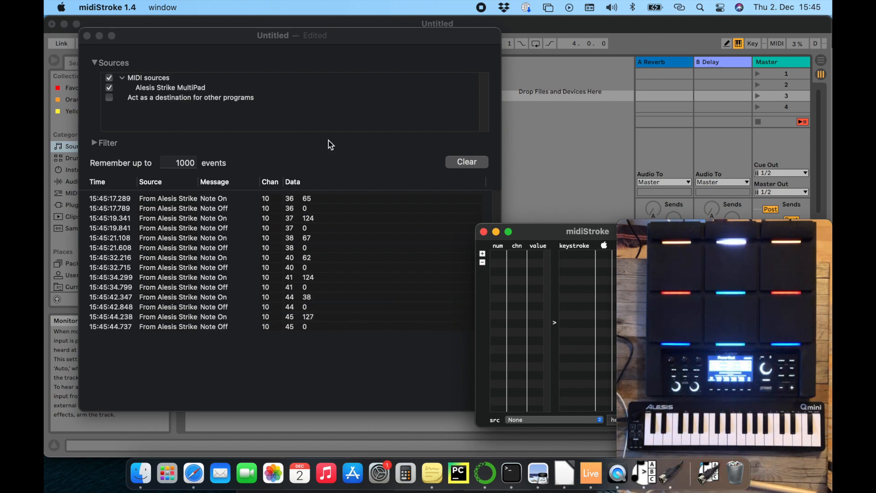
left_click_drag(548, 237, 444, 245)
left_click(395, 267)
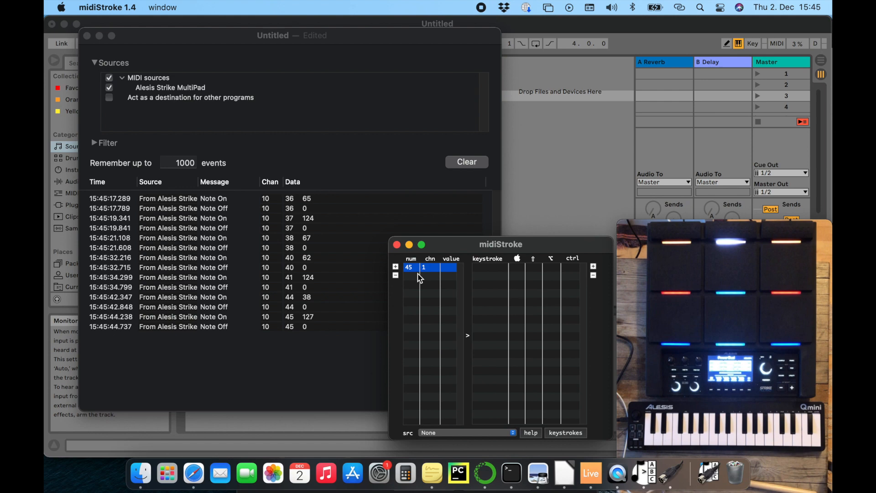
double_click(411, 269)
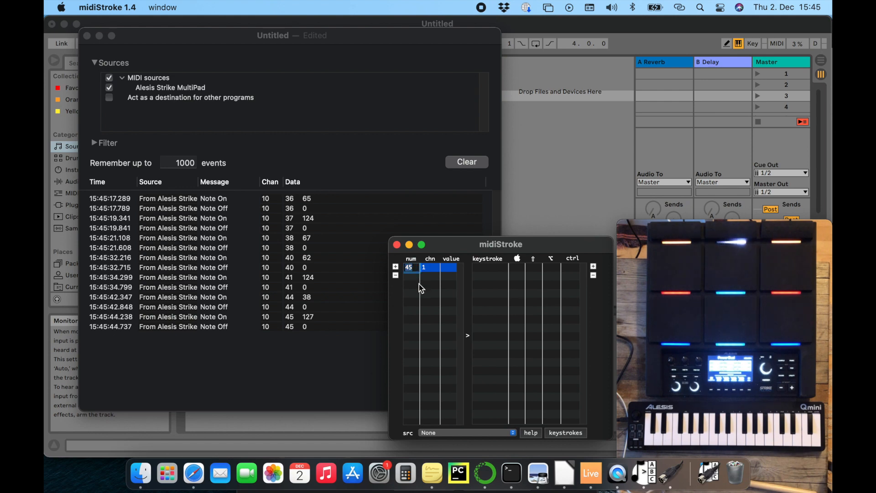
type("36")
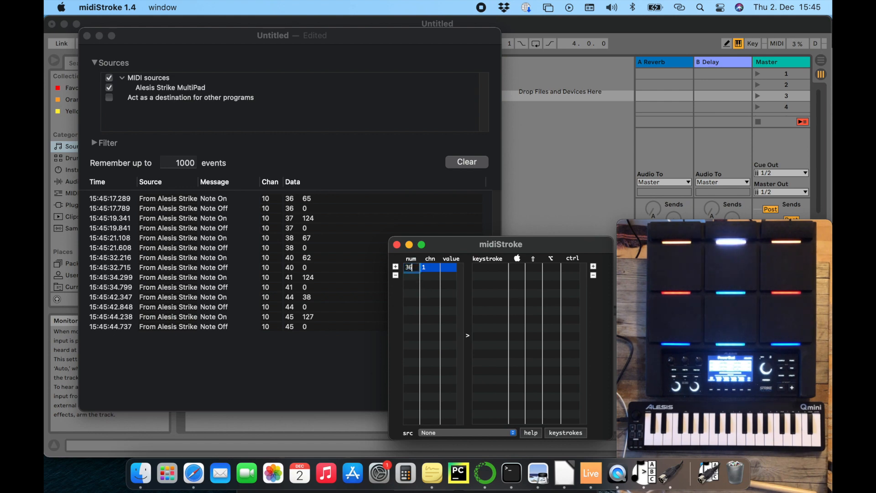
double_click(430, 267)
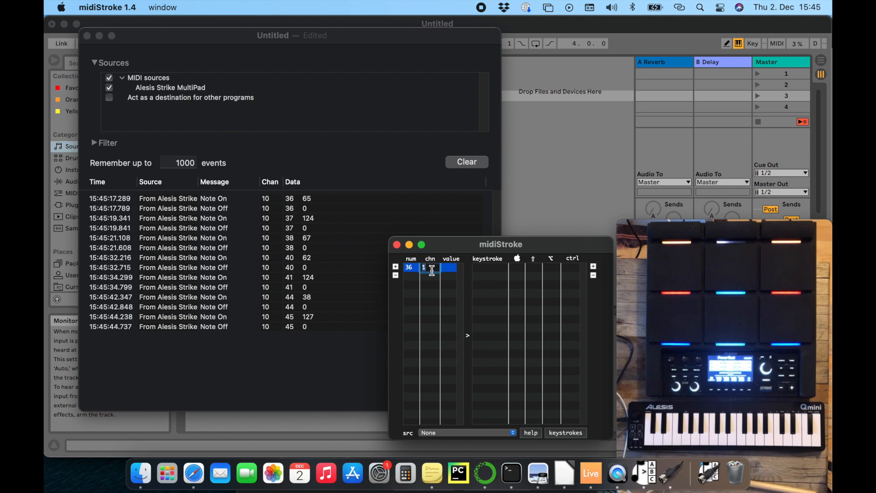
type("10")
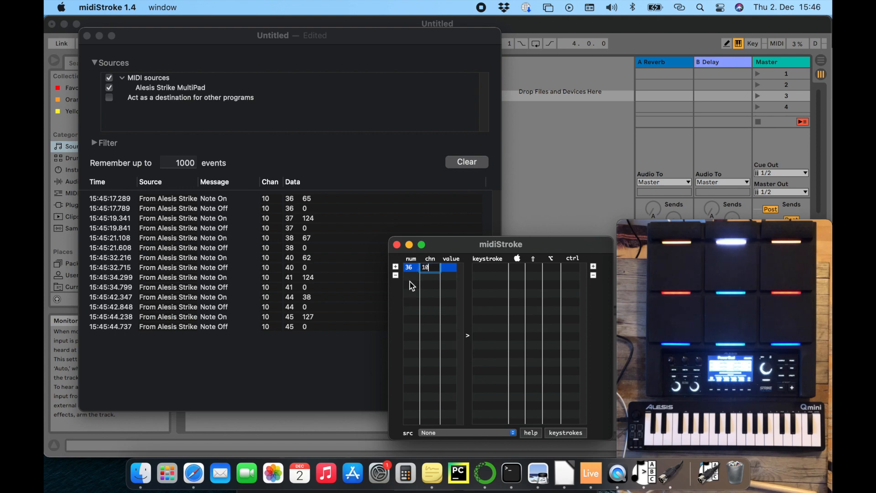
Step: Add a second MIDI trigger for note number 37 on channel 10
left_click(395, 266)
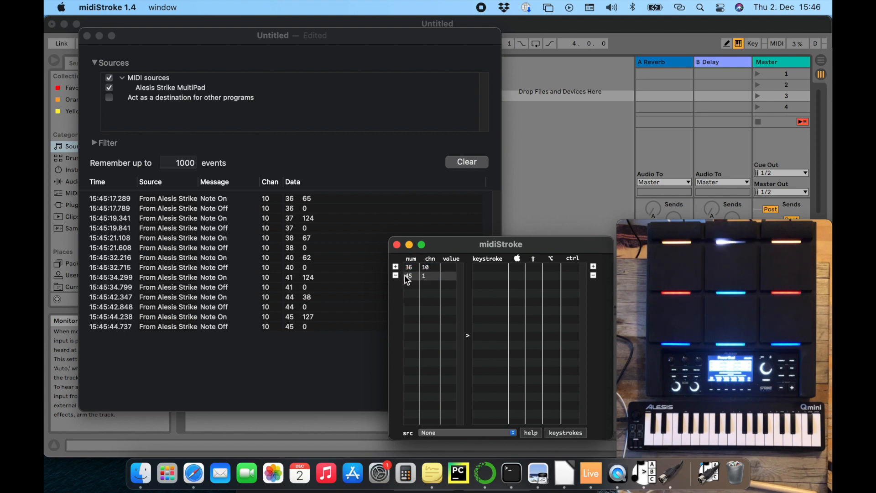
double_click(409, 277)
type("37")
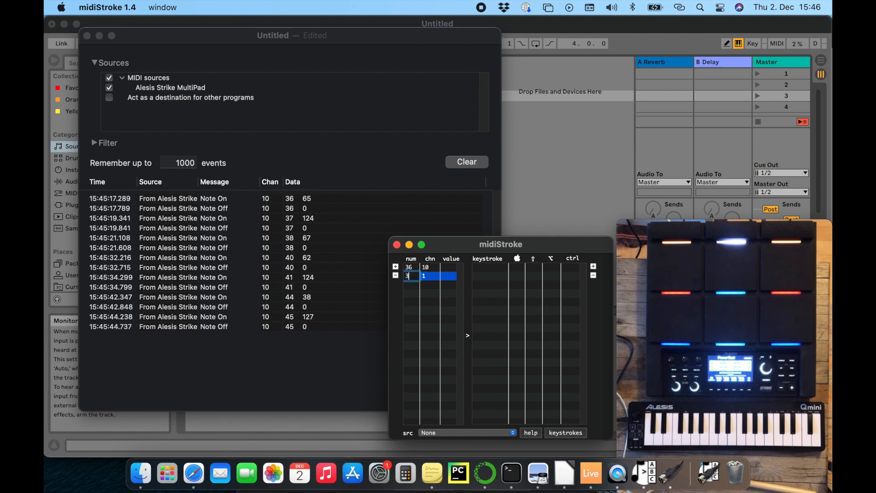
left_click(427, 277)
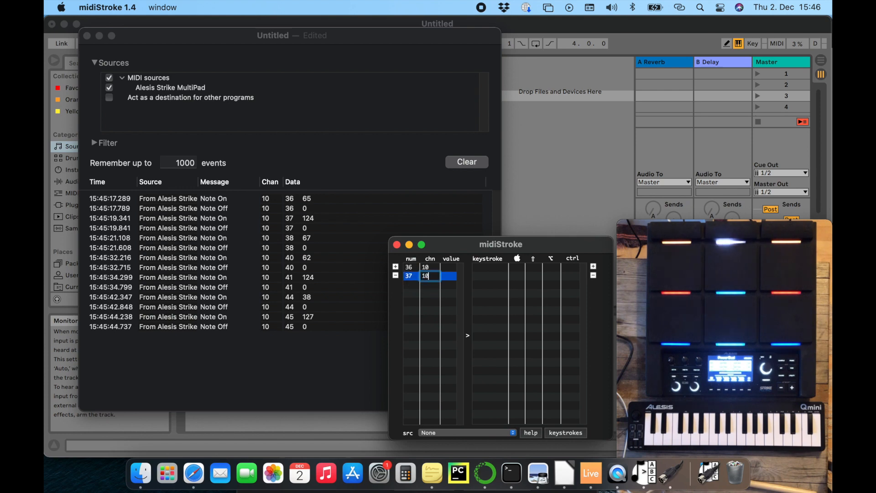
left_click(428, 306)
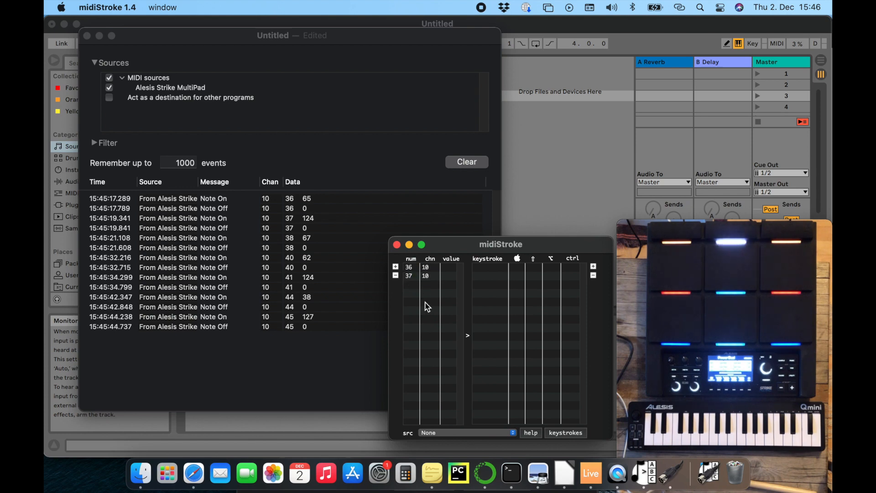
Step: Add a third MIDI trigger row and set the midiStroke source to Alesis Strike MultiPad
left_click(395, 266)
key("Up")
key("Up")
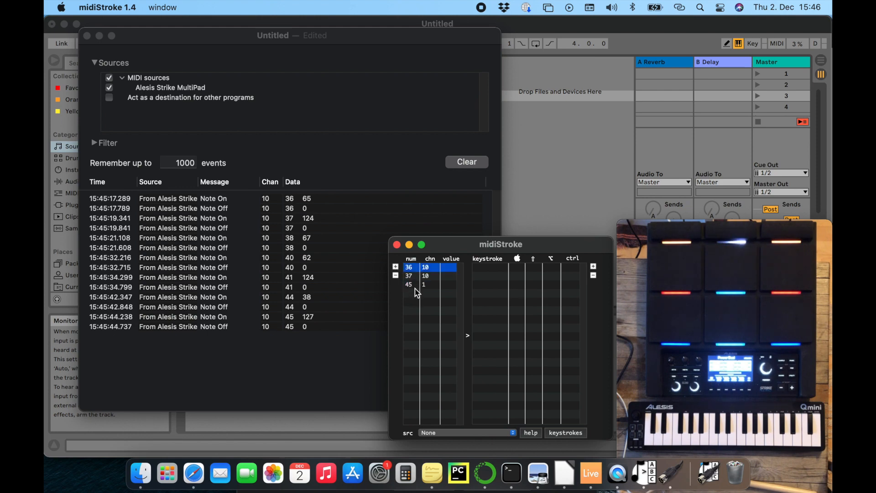
left_click(468, 433)
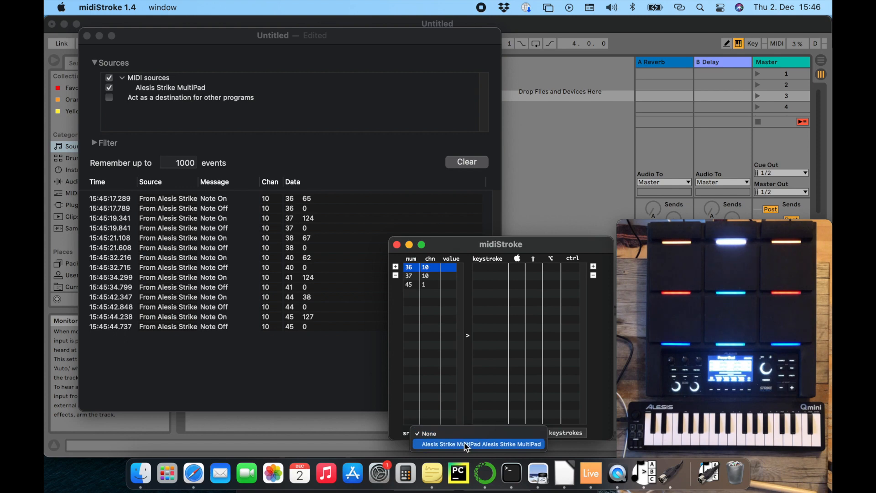
left_click(466, 445)
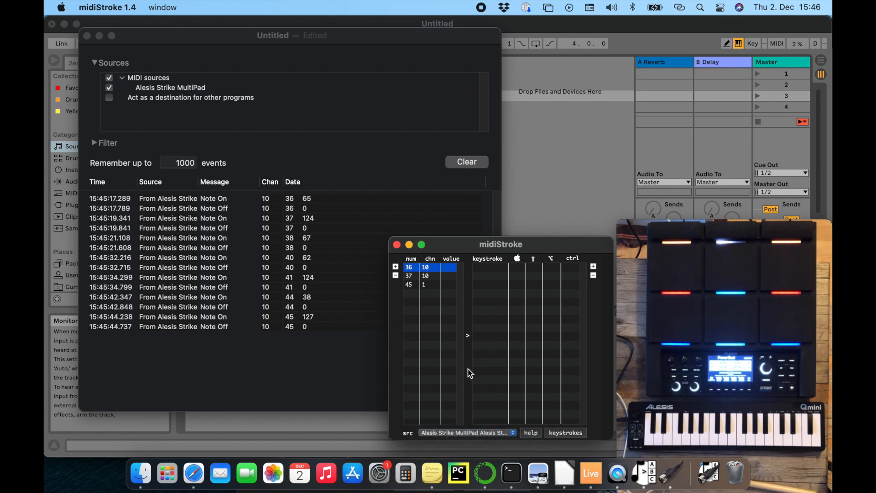
Step: Set the third trigger to note number 38 on channel 10
double_click(414, 285)
type("38")
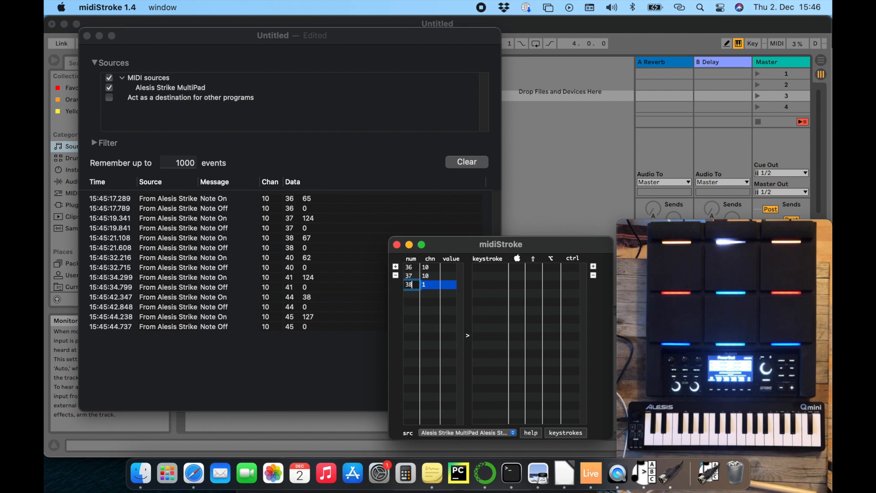
key("Tab")
type("10")
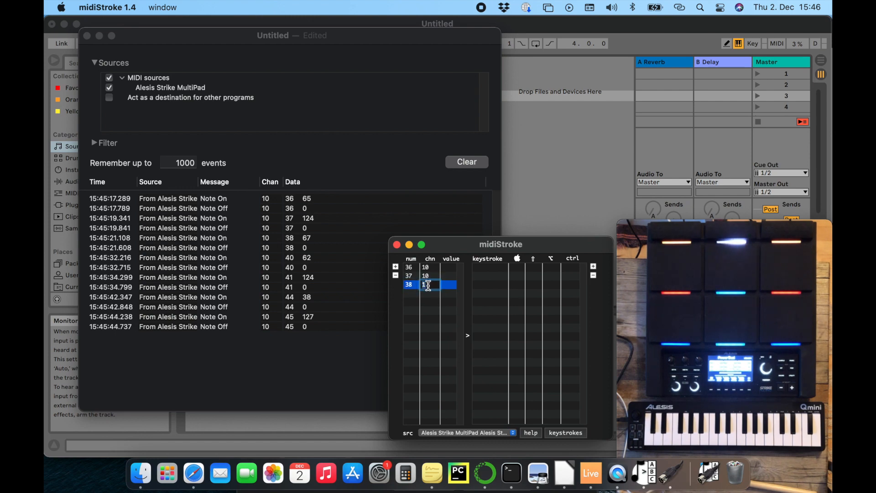
left_click(412, 297)
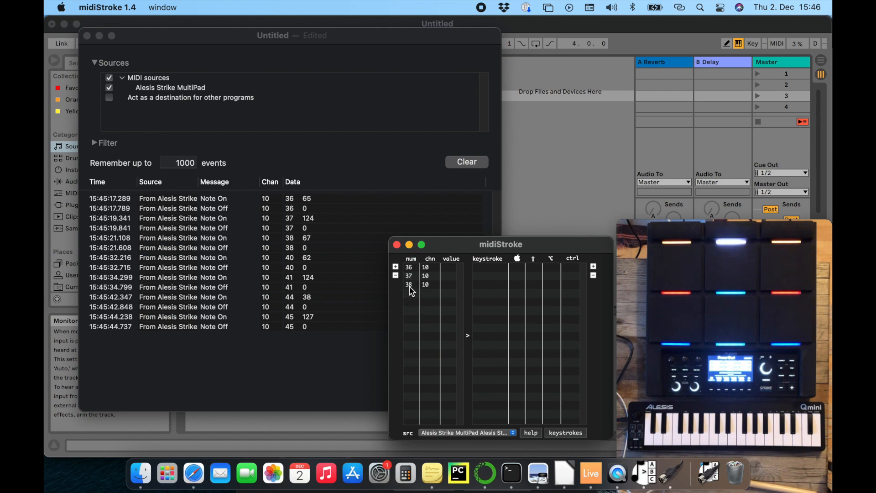
Step: Add a fourth MIDI trigger for note number 40 on channel 10
left_click(396, 266)
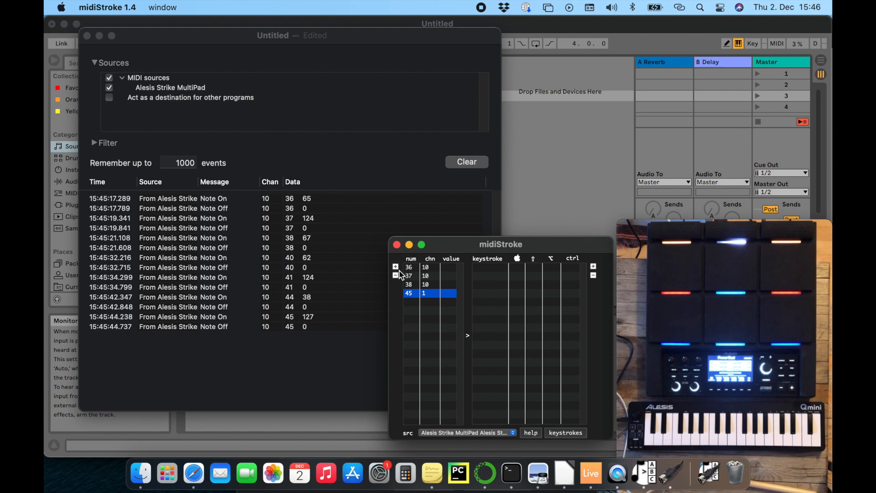
left_click(411, 294)
type("40")
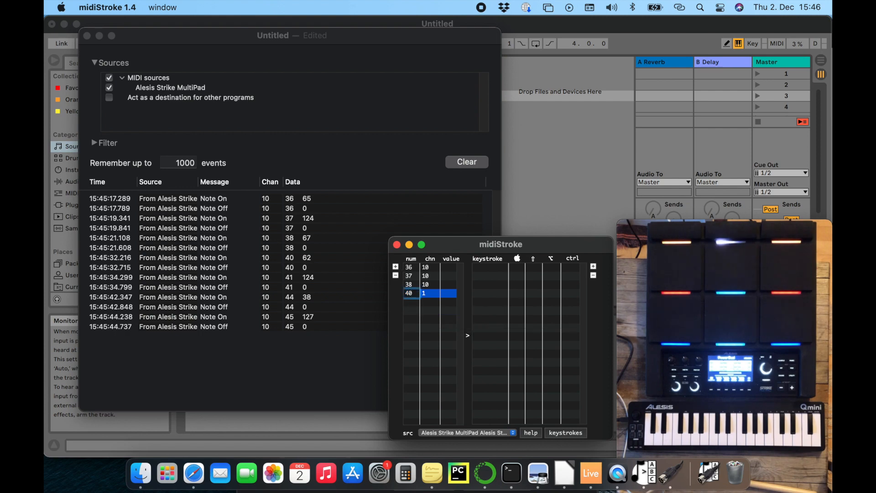
key("Tab")
type("10")
left_click(414, 302)
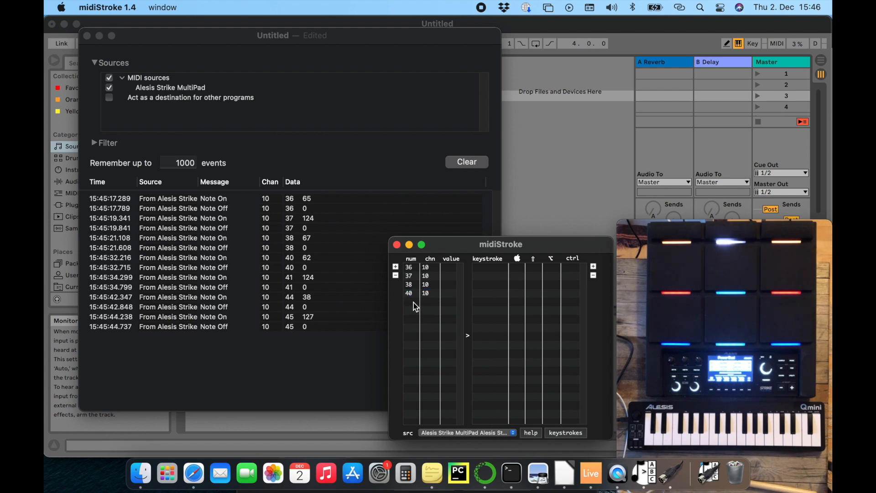
Step: Add a fifth MIDI trigger for note number 41 on channel 10
left_click(395, 267)
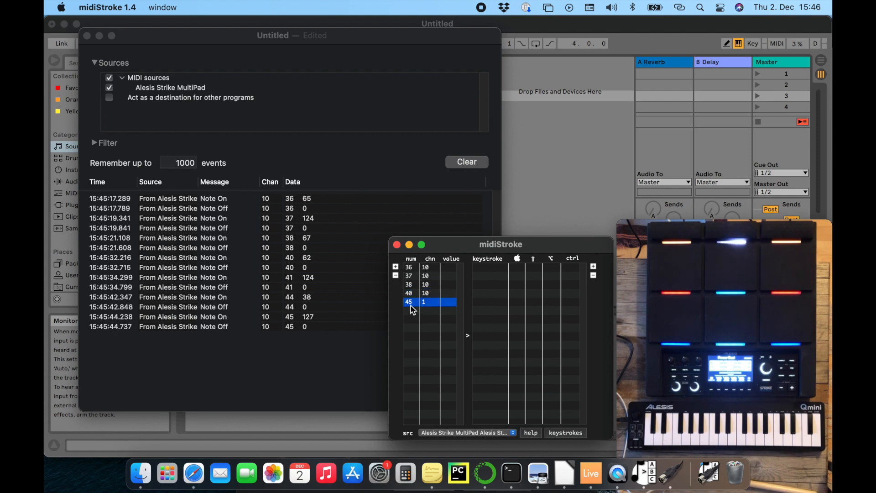
double_click(409, 302)
type("40")
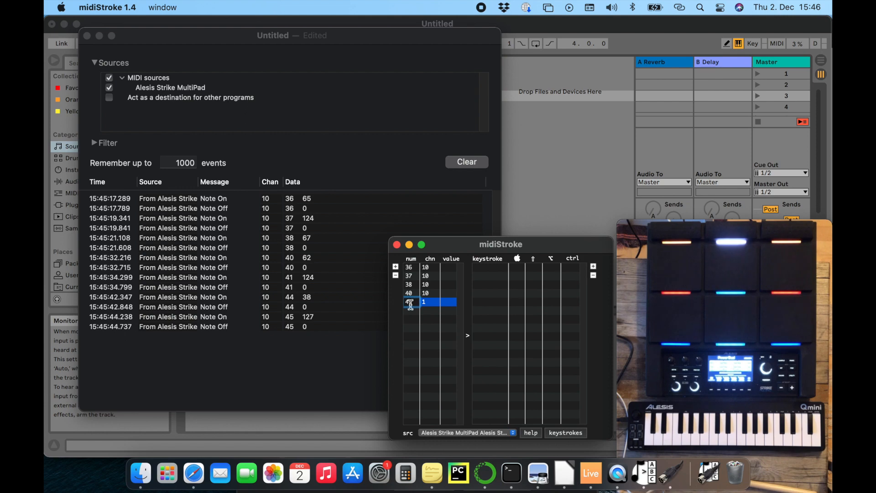
double_click(426, 303)
type("10")
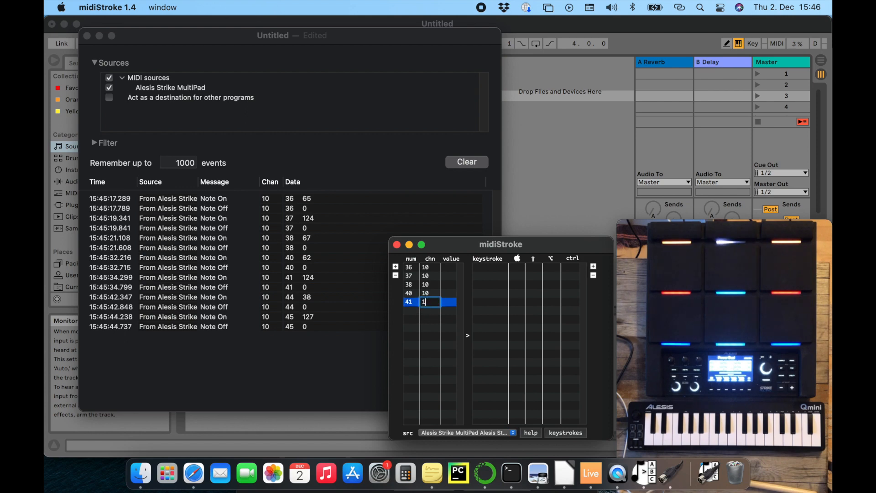
Step: Add a sixth MIDI trigger for note number 44 on channel 10
left_click(396, 267)
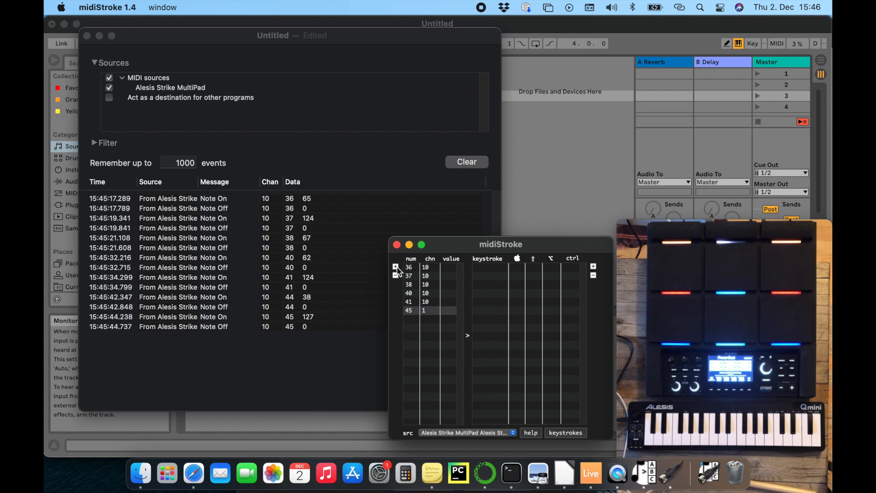
double_click(414, 311)
type("4")
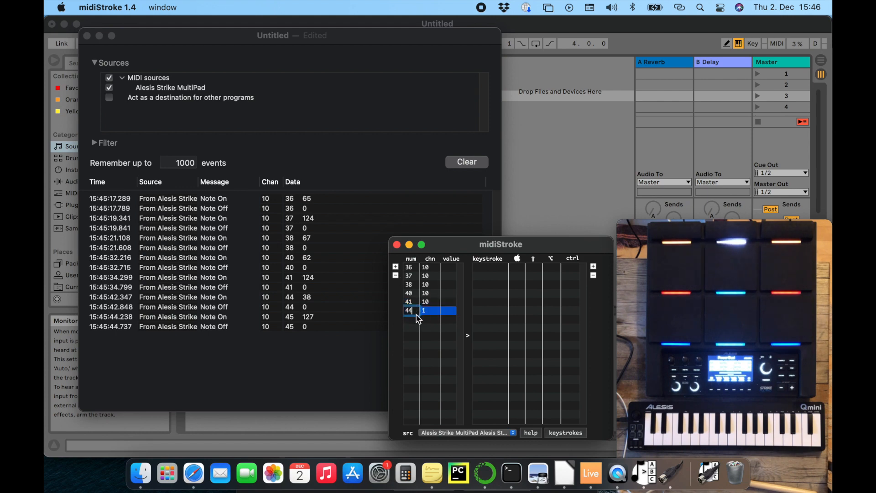
double_click(430, 311)
type("1")
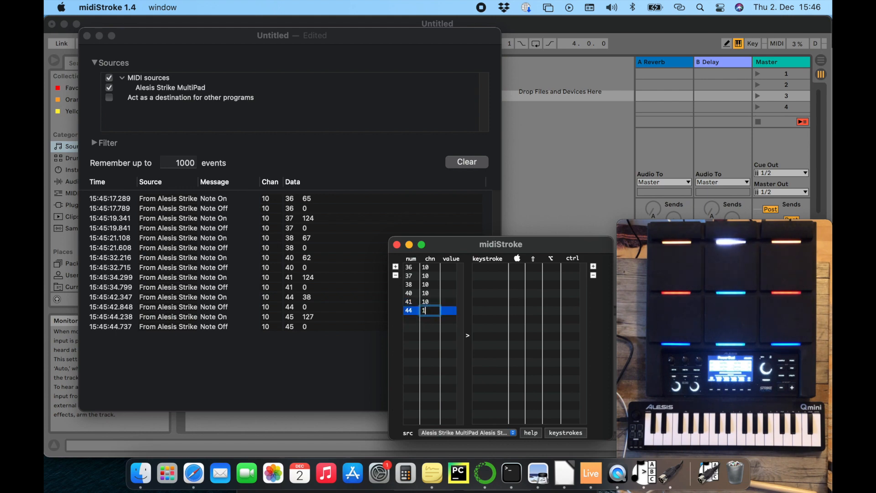
key("Return")
left_click(410, 322)
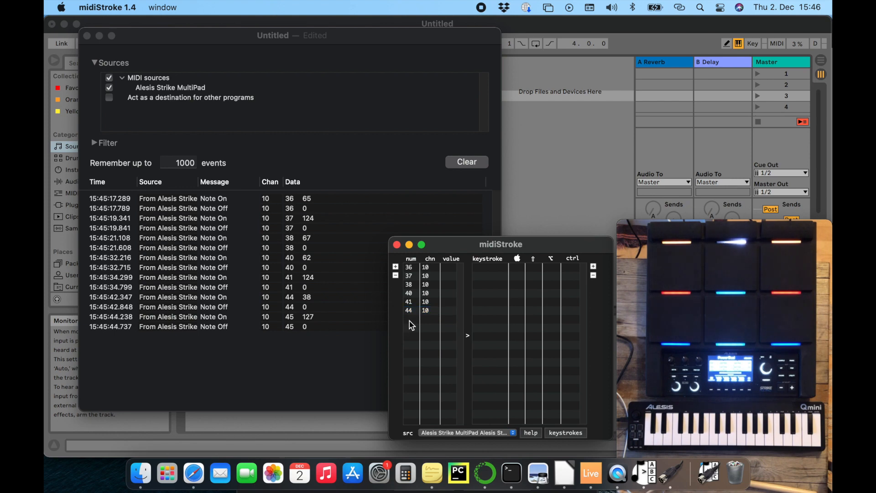
Step: Add a seventh MIDI trigger for note number 45 on channel 10
left_click(395, 267)
double_click(412, 317)
double_click(425, 319)
left_click(432, 350)
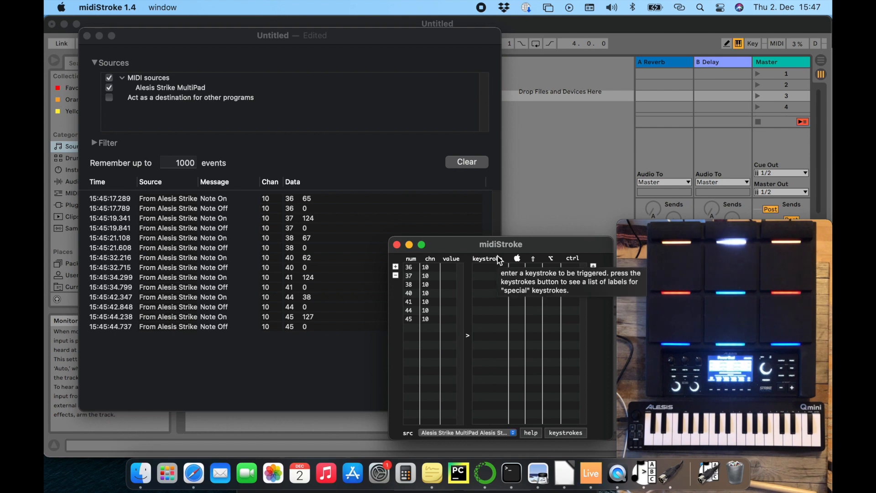
Step: Add a keystroke to the note 36 trigger and set it to x
left_click(416, 270)
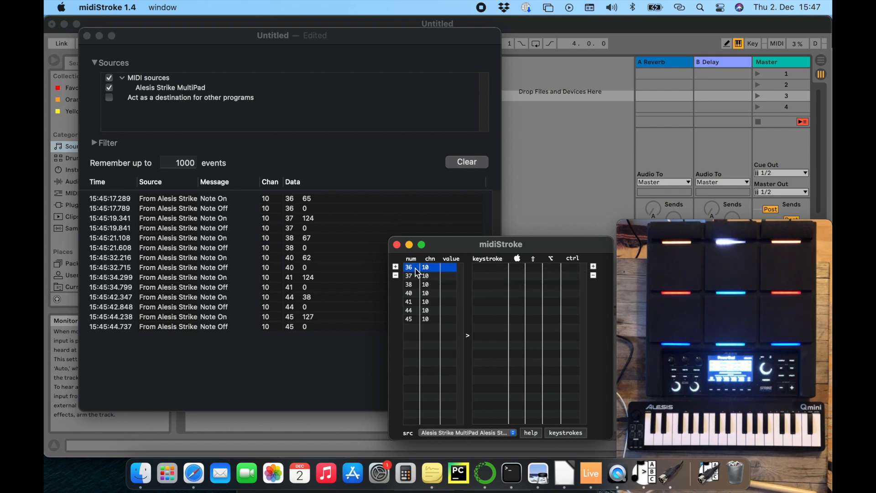
left_click(593, 267)
left_click(486, 269)
left_click(479, 270)
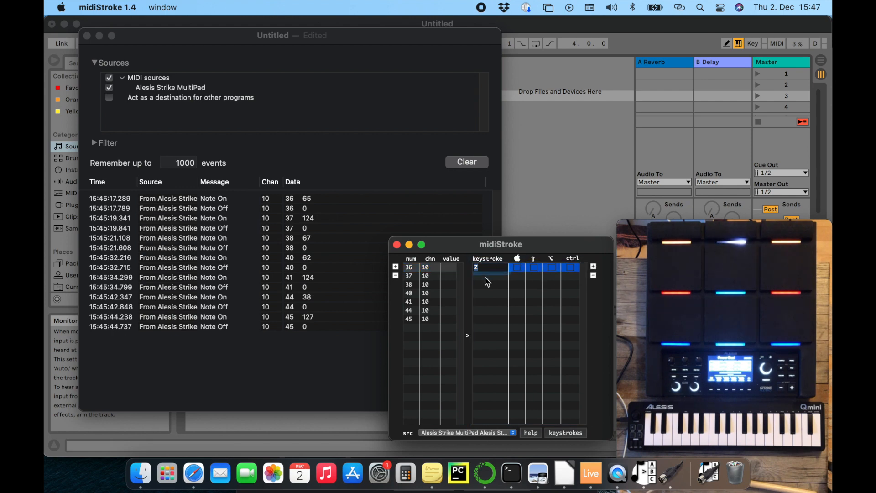
type("x")
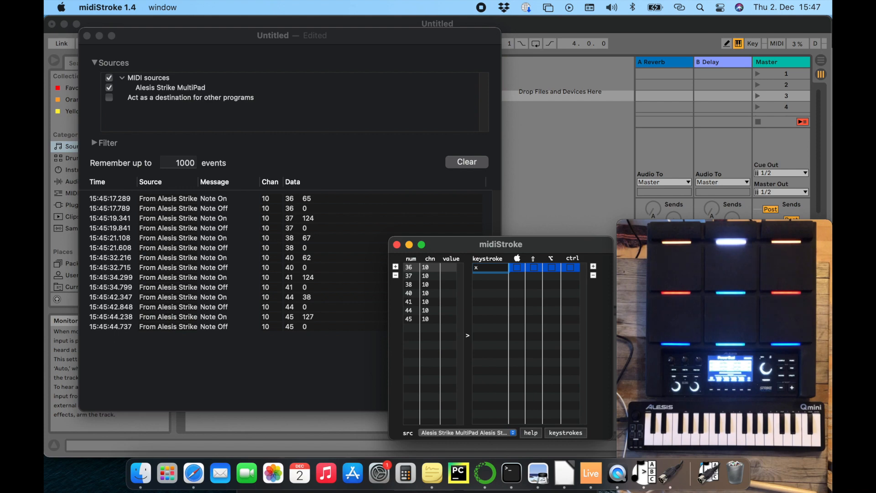
key("Return")
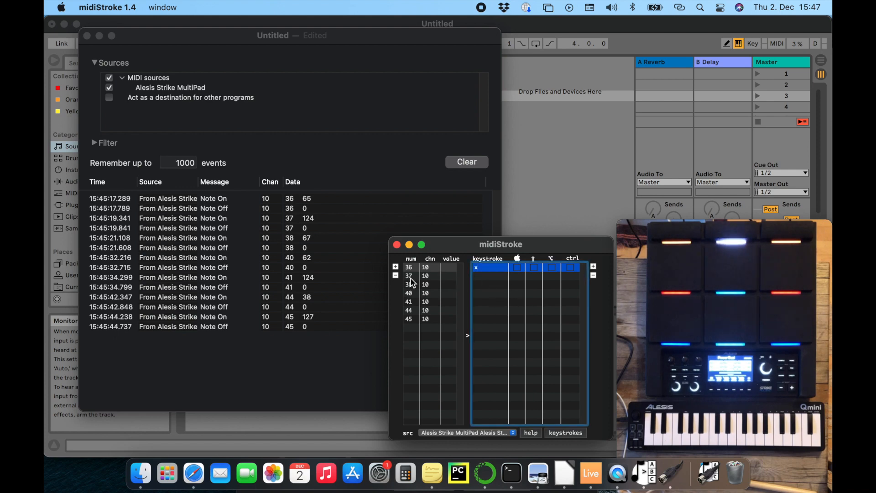
Step: Add a keystroke to the note 37 trigger and set it to o
left_click(411, 277)
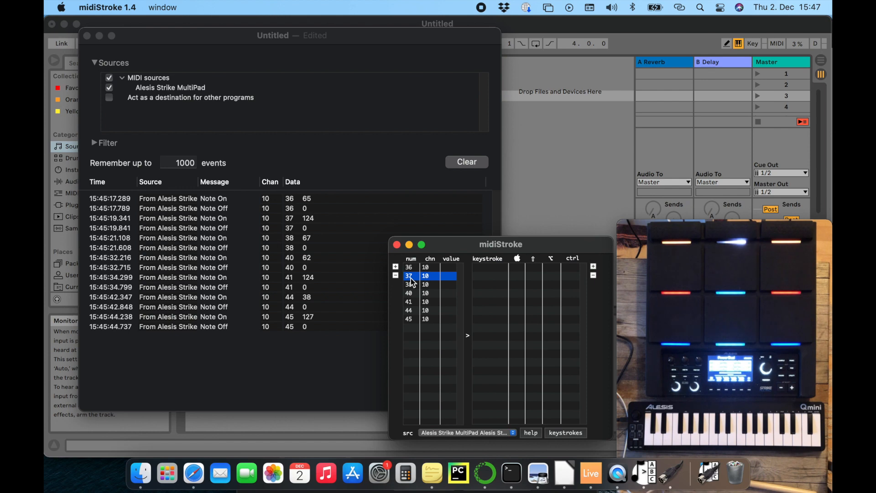
left_click(482, 272)
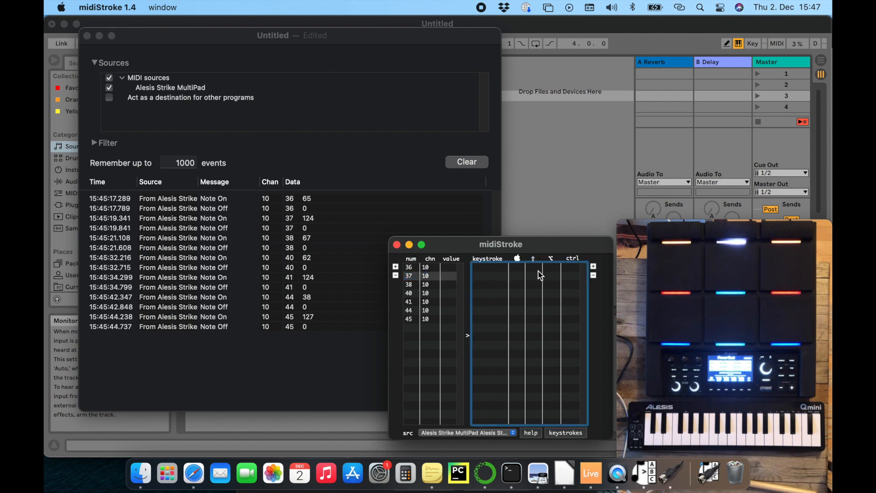
left_click(593, 267)
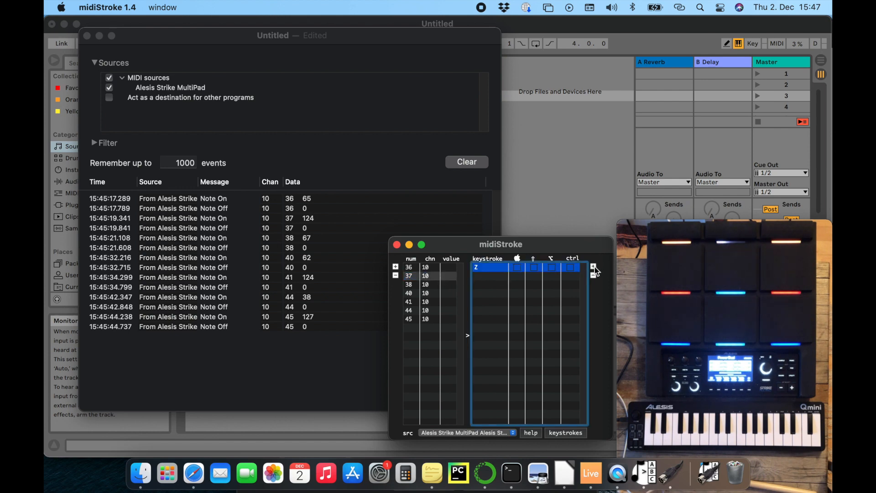
double_click(481, 270)
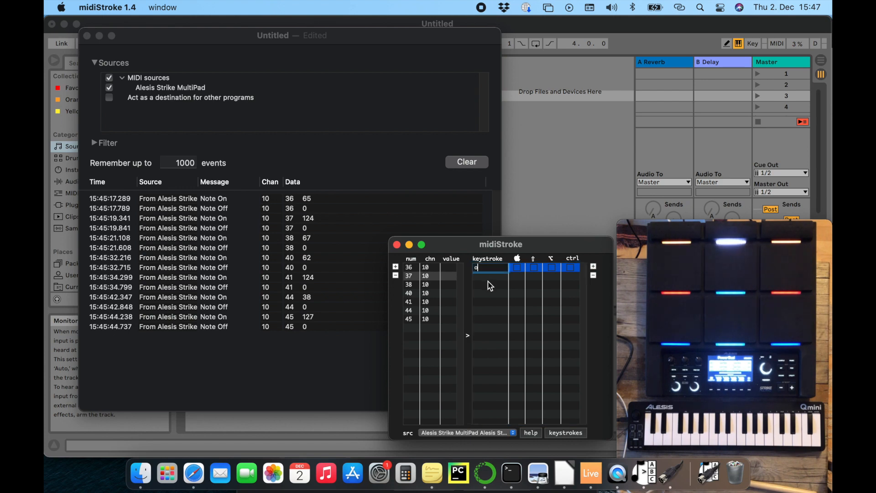
type("o")
key("Return")
Step: Add a keystroke to the note 38 trigger and set it to ENTER
left_click(418, 284)
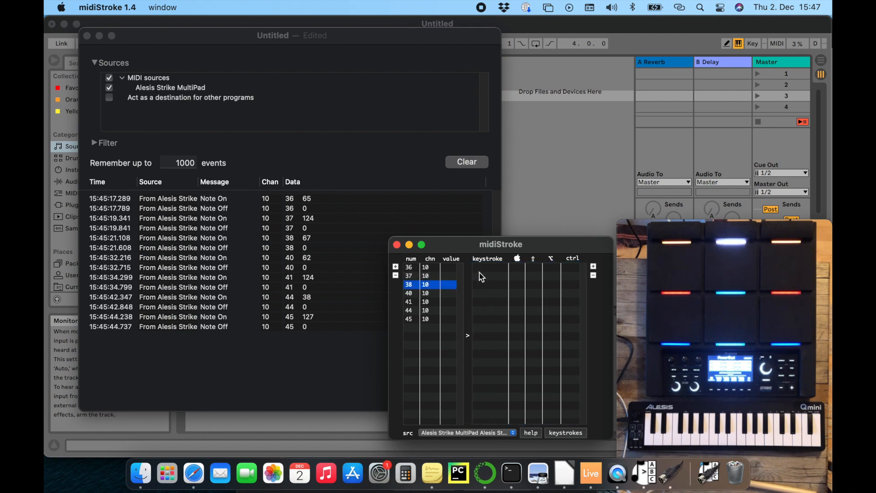
left_click(593, 266)
double_click(477, 268)
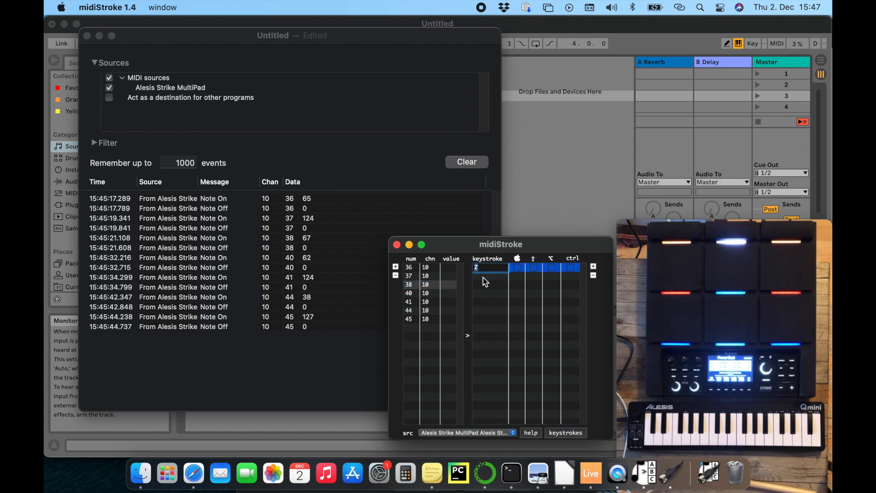
type("ENTE")
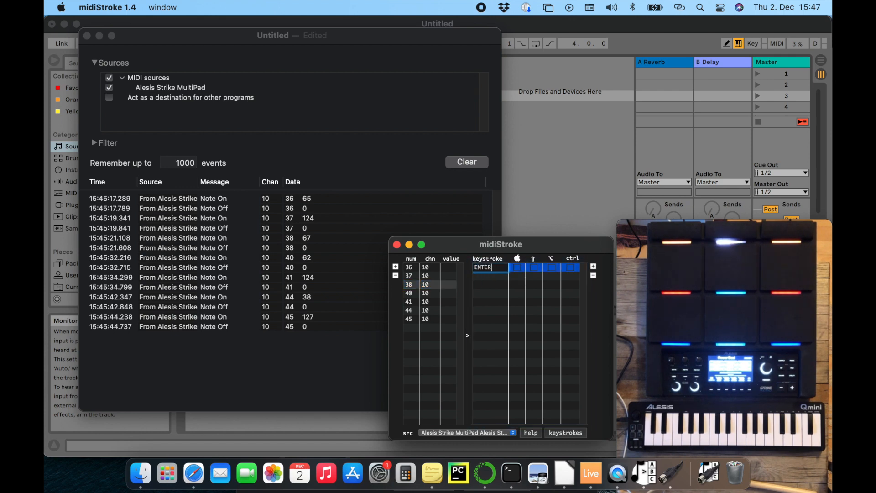
type("R")
key("Return")
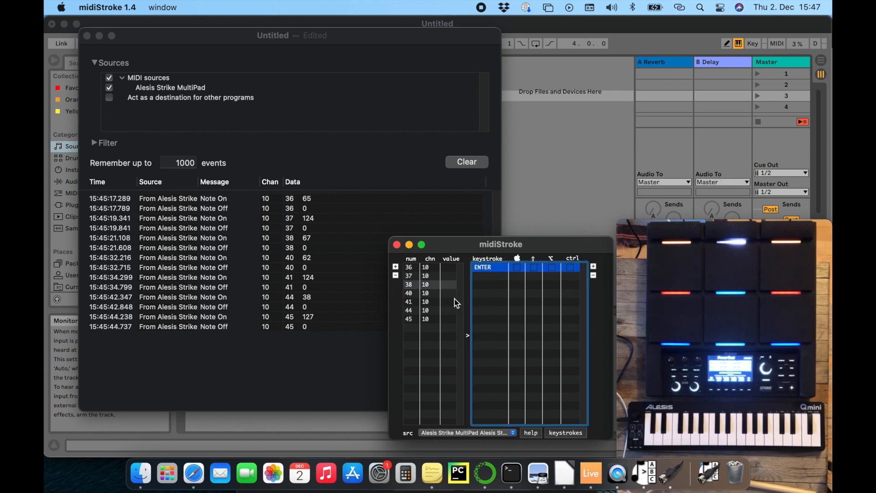
Step: Add a keystroke to the note 40 trigger and set it to LEFT
left_click(411, 294)
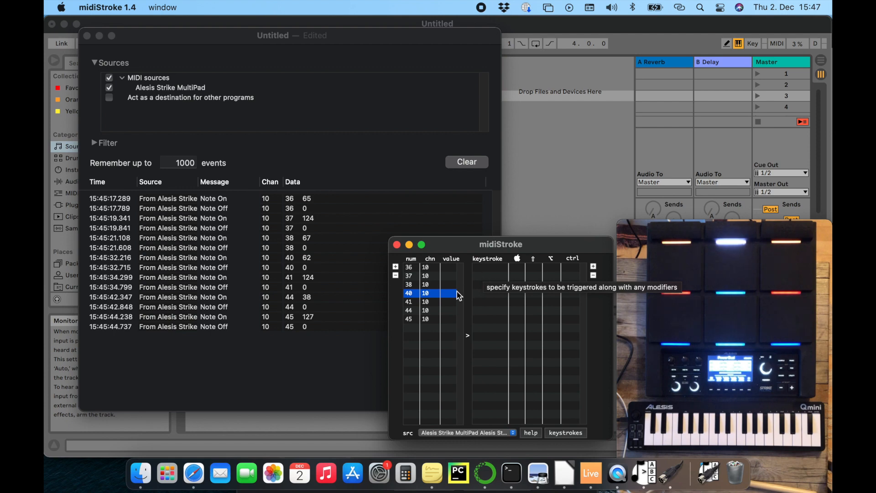
left_click(593, 266)
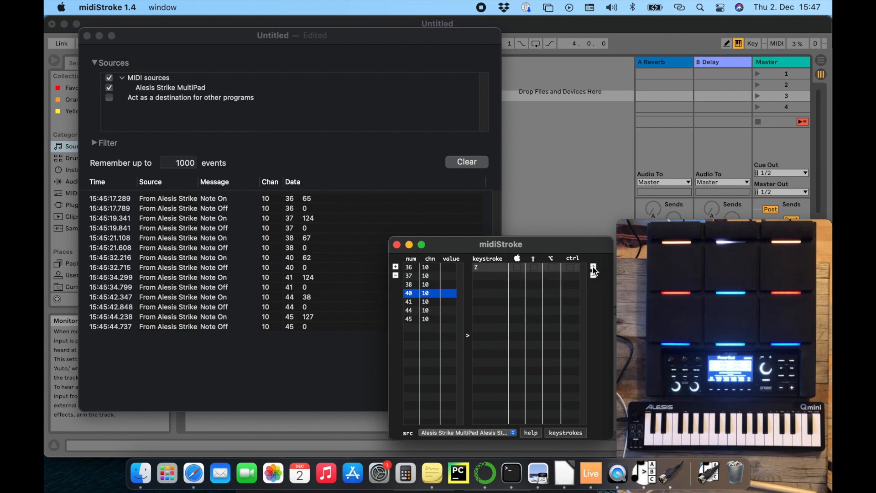
left_click(483, 271)
left_click(483, 276)
type("LEFT")
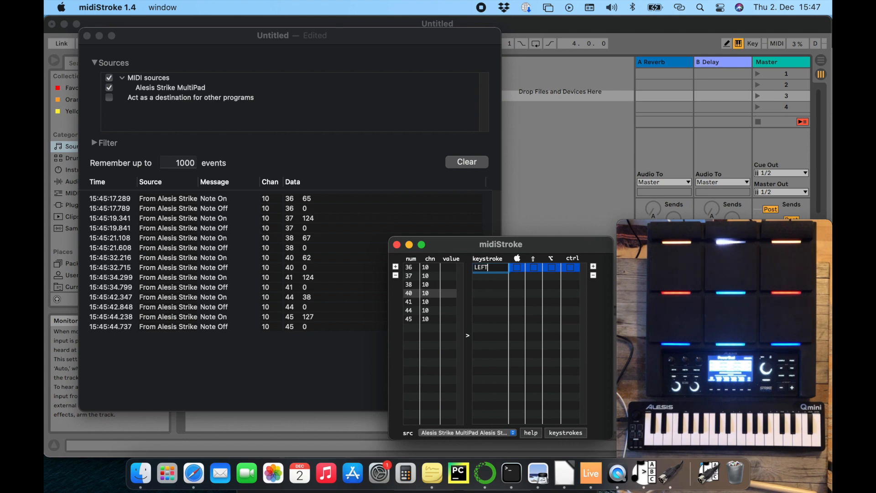
key("Return")
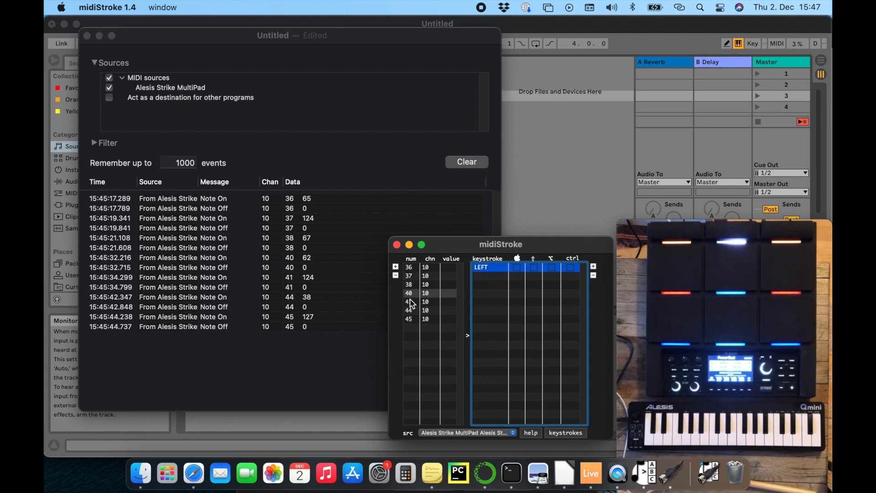
Step: Add a keystroke to the note 41 trigger and set it to RIGHT
left_click(412, 303)
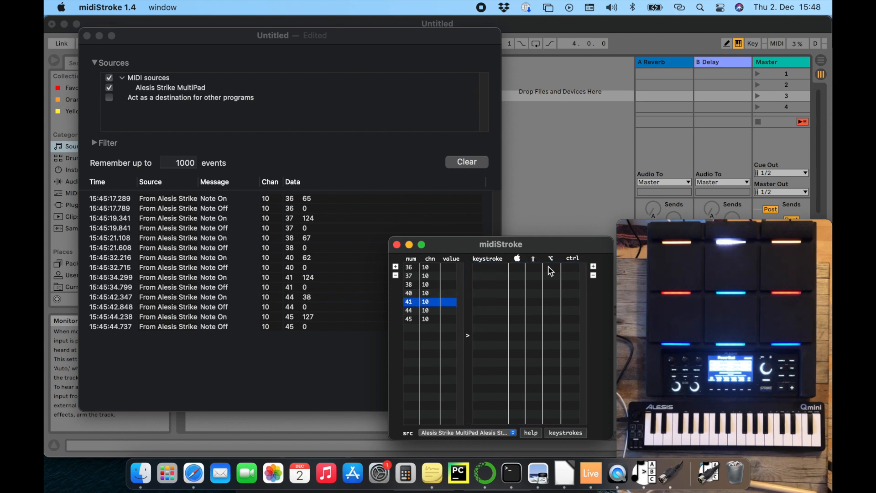
left_click(593, 266)
left_click(491, 270)
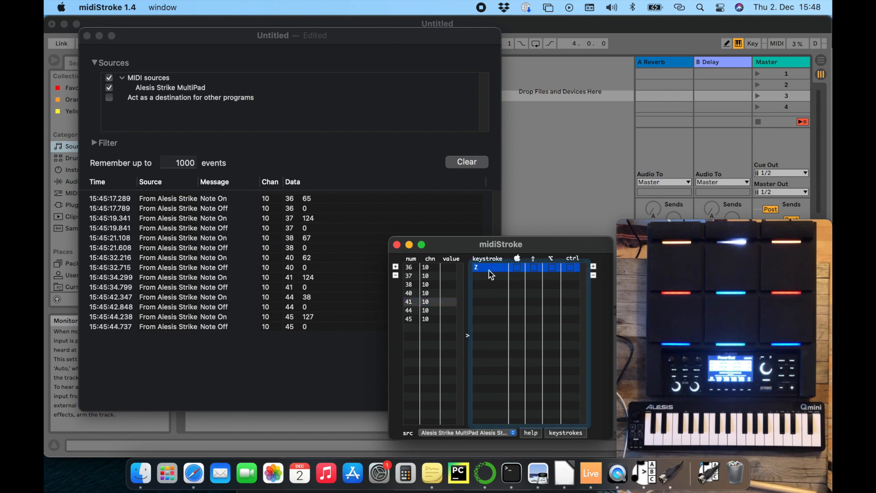
double_click(477, 267)
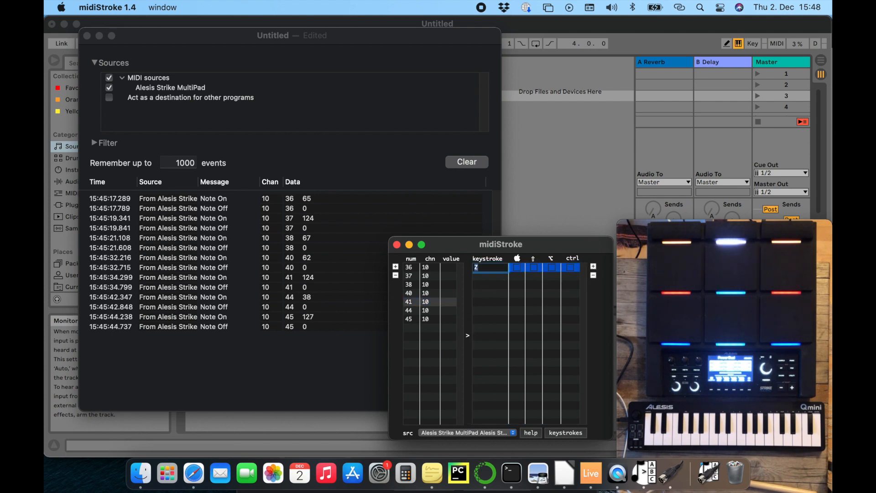
key("Return")
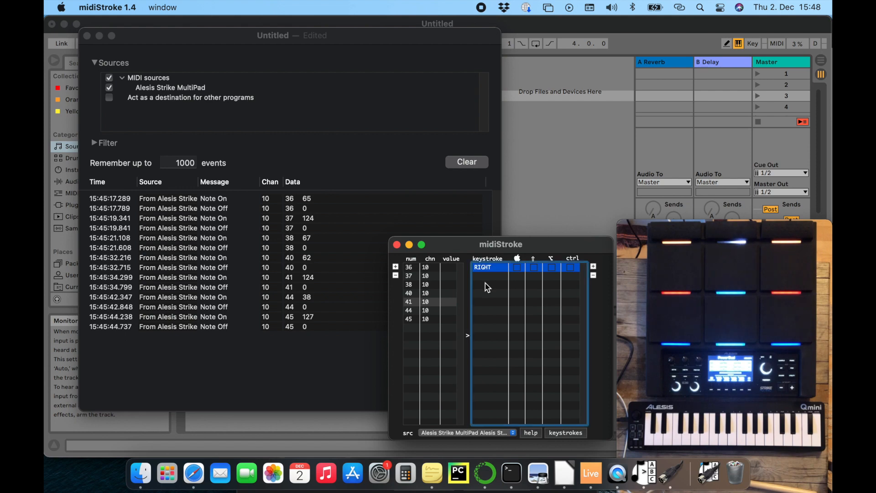
Step: Add a keystroke to the note 44 trigger and set it to UP
left_click(413, 311)
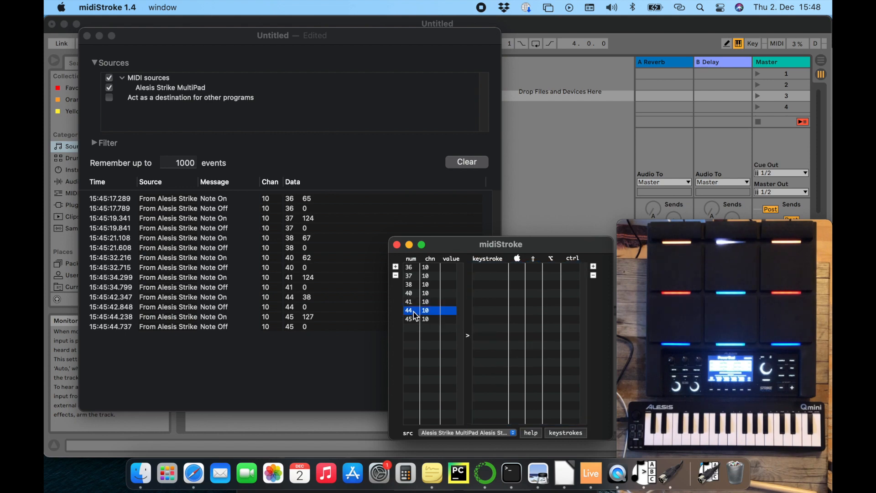
double_click(414, 312)
left_click(470, 276)
left_click(420, 315)
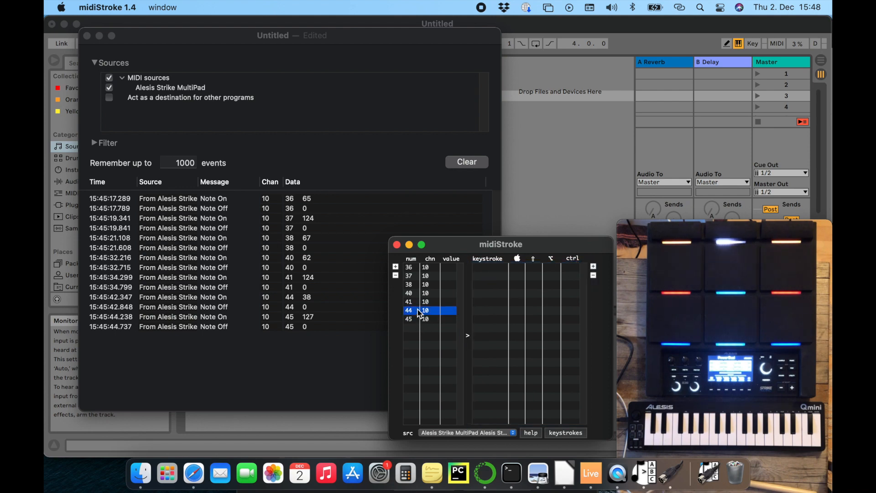
left_click(593, 266)
double_click(495, 270)
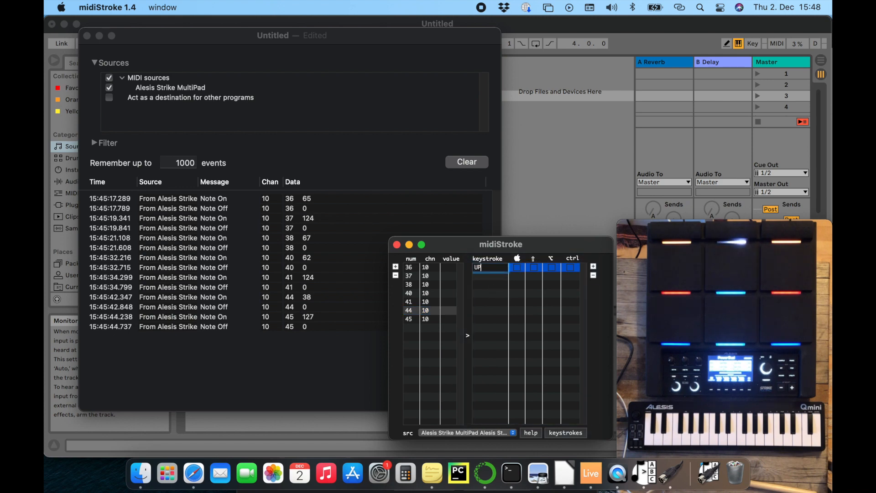
key("Return")
Step: Add a keystroke to the note 45 trigger and set it to DOWN
left_click(410, 320)
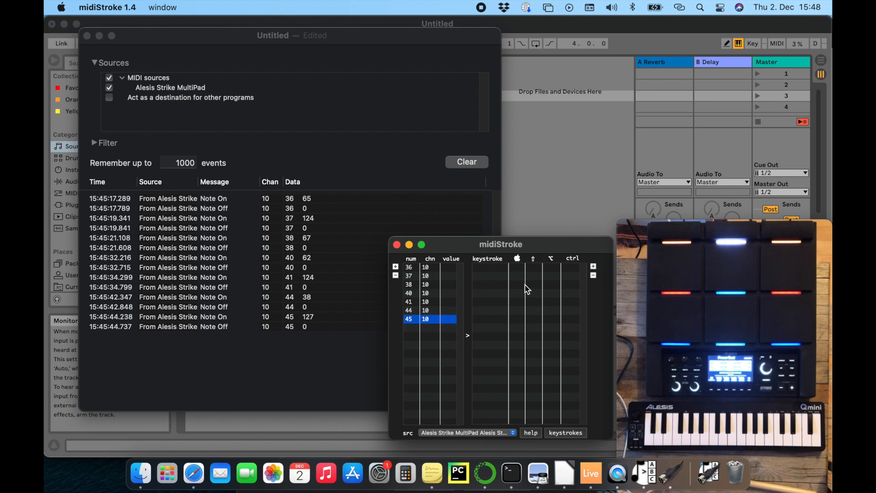
left_click(593, 267)
double_click(480, 269)
type("DOW")
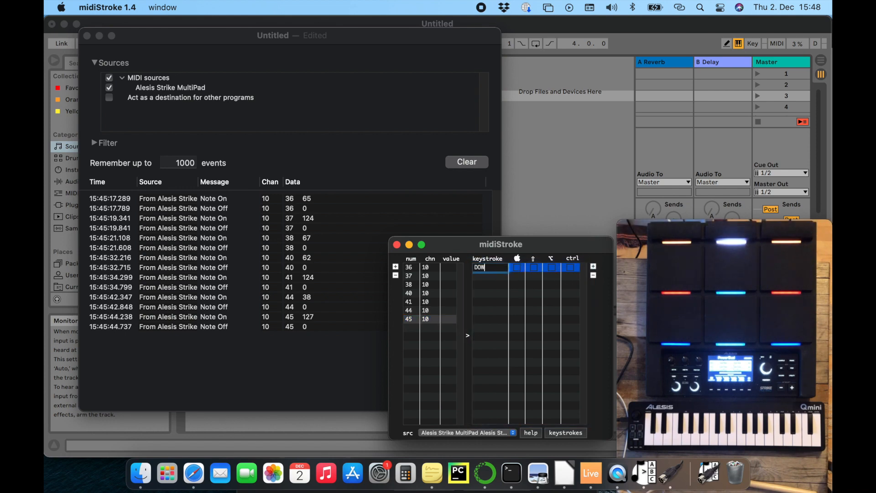
type("N")
key("Return")
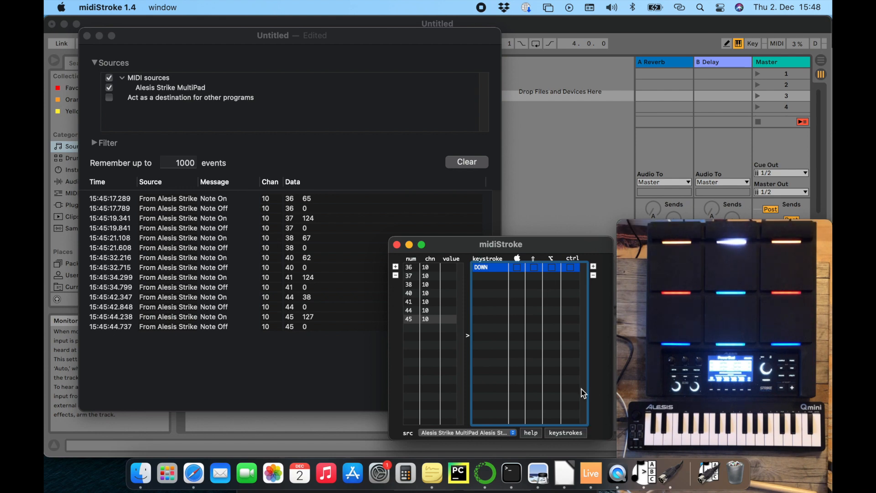
Step: Review midiStroke's list of supported keystroke names down to its end, then check the keystroke assigned to the note 36 trigger
left_click_drag(546, 244, 373, 219)
left_click(400, 409)
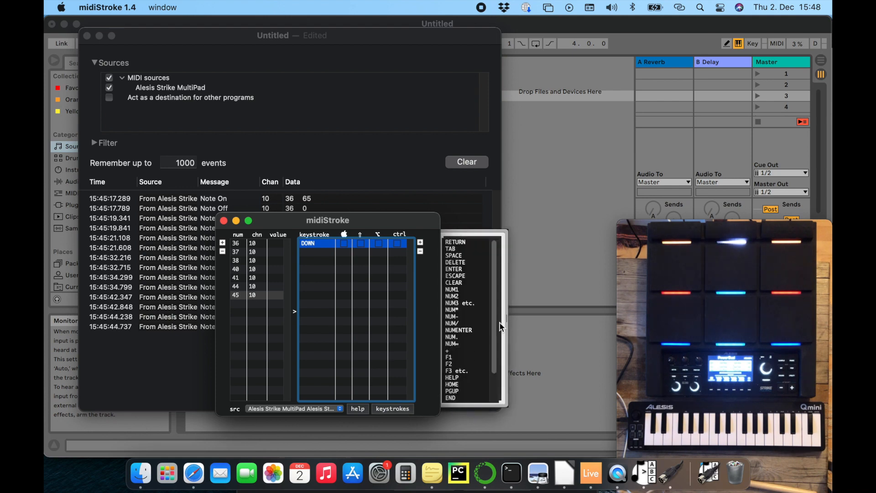
left_click_drag(492, 328, 496, 358)
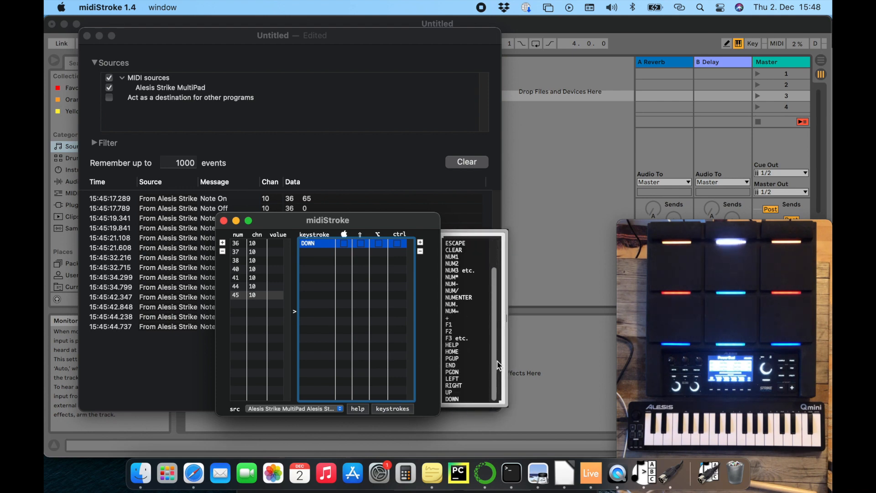
left_click(408, 410)
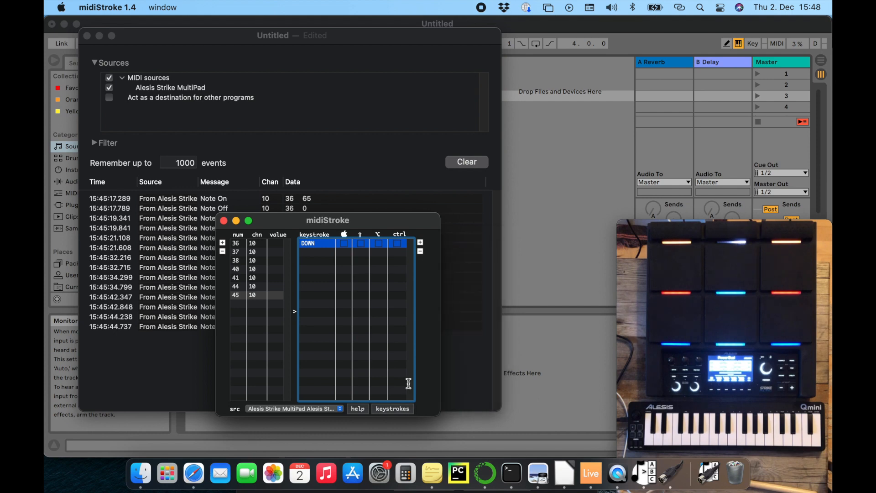
left_click_drag(397, 220, 523, 228)
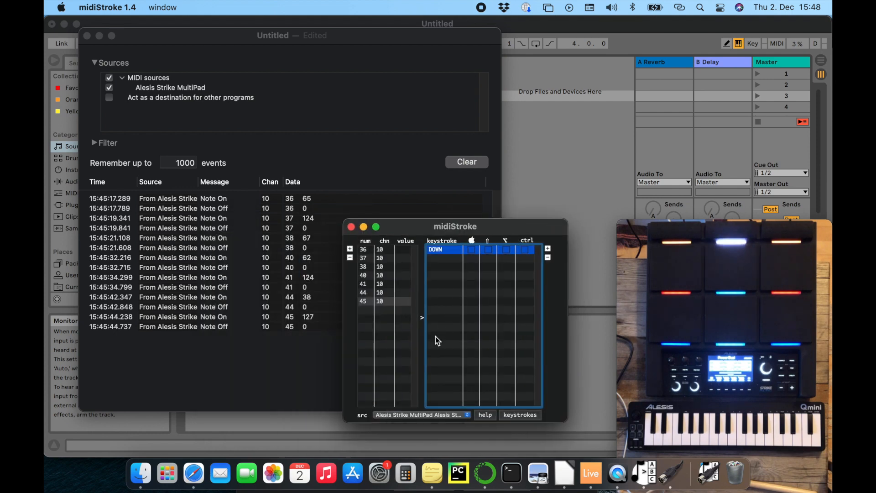
left_click(383, 250)
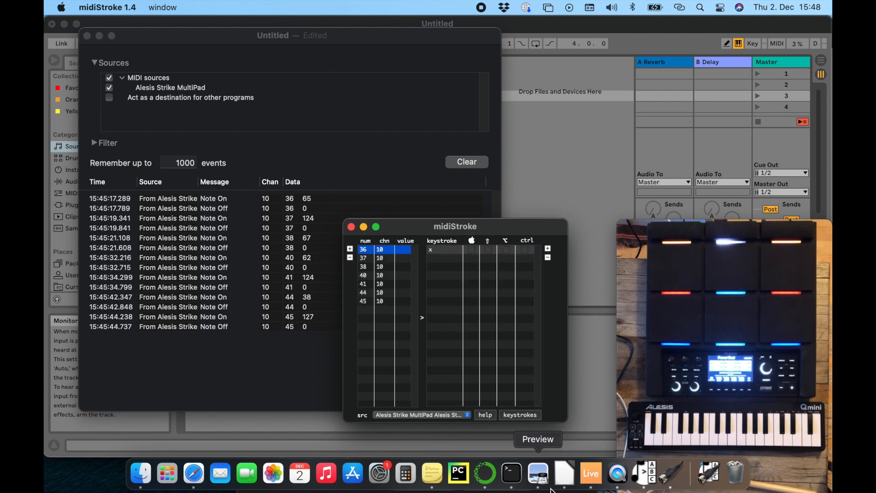
Step: Switch to the empty LibreOffice document and enter a first line of three x and four o characters, ending with a line break
left_click(562, 484)
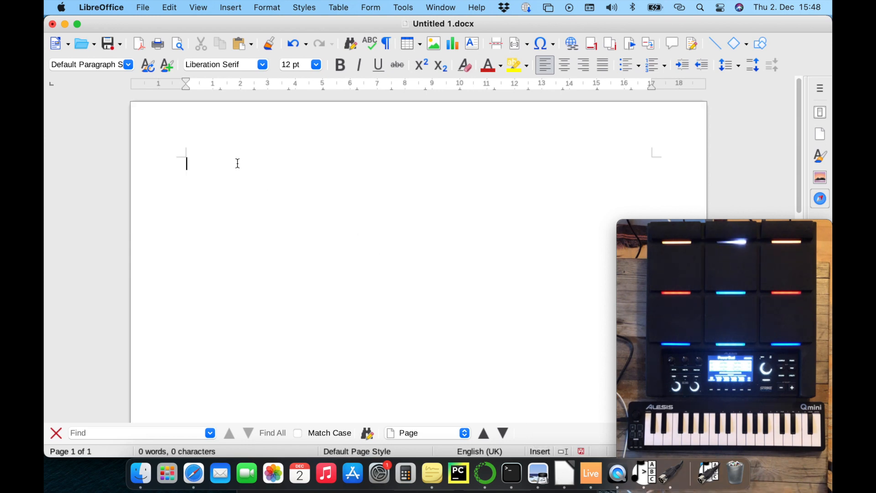
type("x")
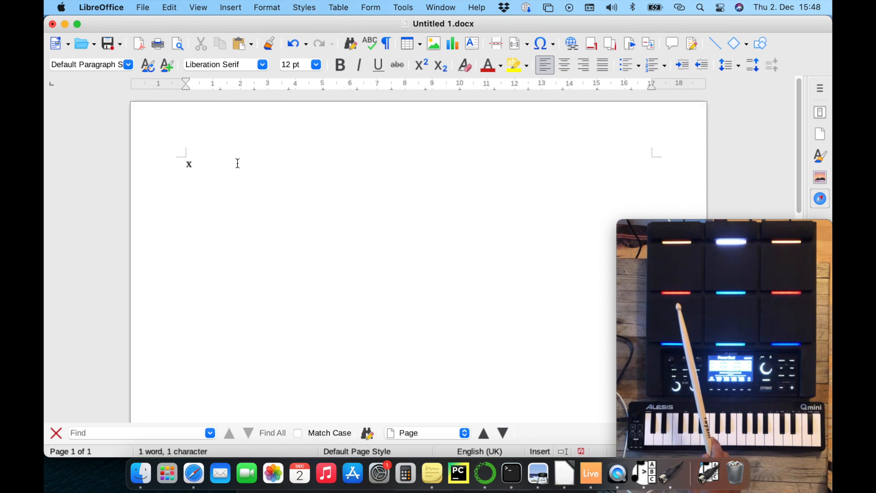
type("xxoo")
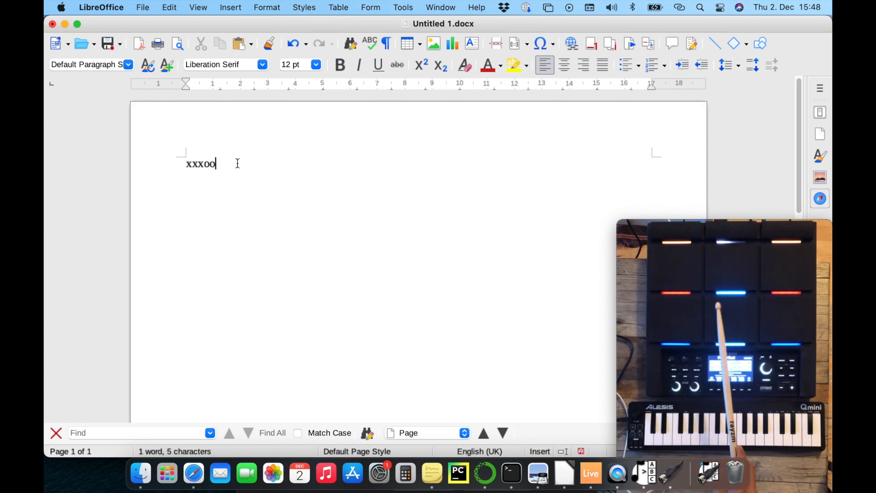
type("oo")
key("Return")
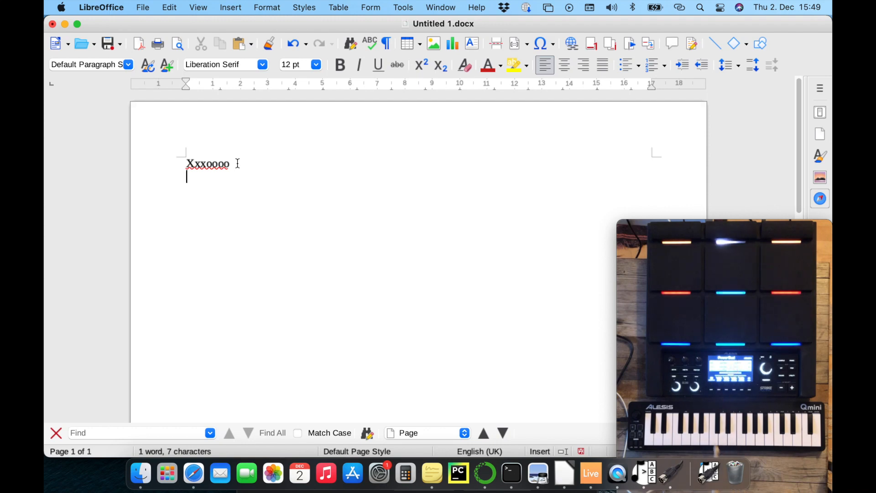
Step: Enter three more lines of mixed x and o characters below the first line, separated by line breaks
type("xxxxoxx")
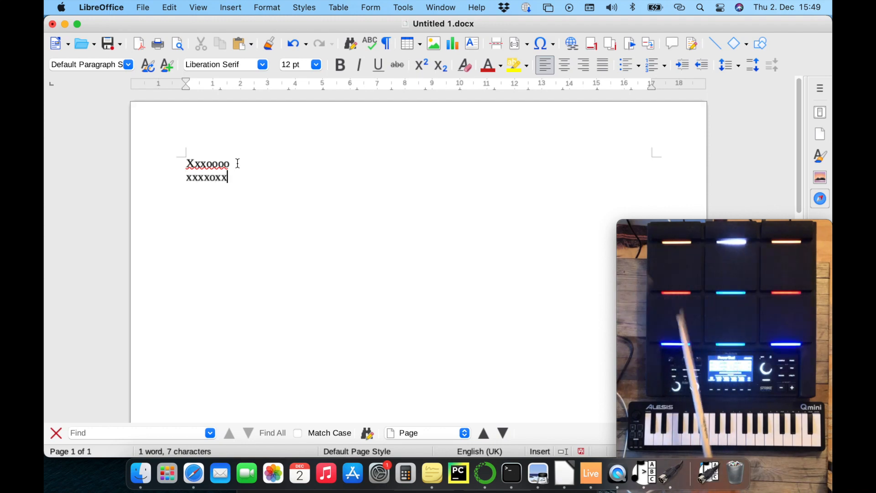
type("xxxoxxxxxxxxxxxxxooooxxx")
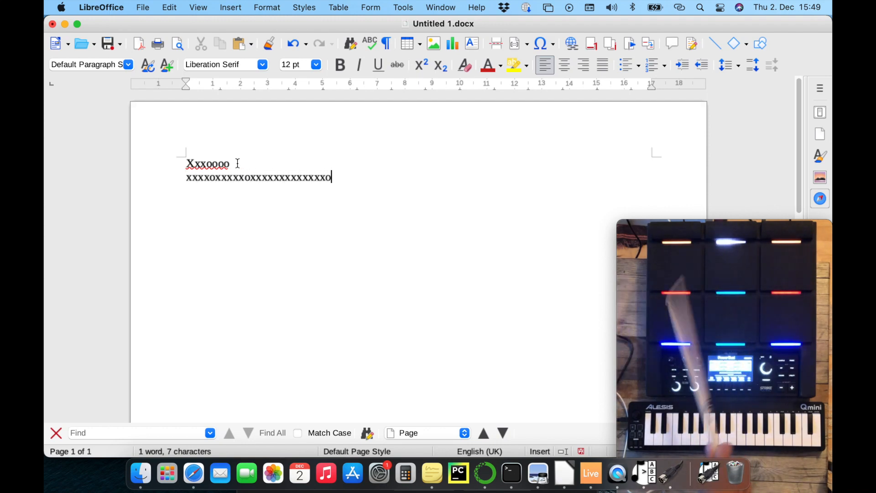
key("Return")
type("xxxoooxxxox")
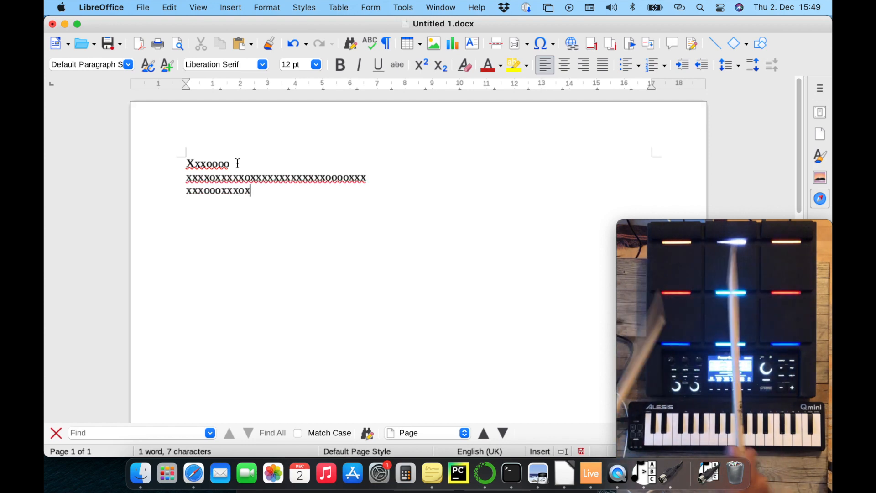
type("xxxxxxxxooooooxxxoooxxxoxxxxoxx")
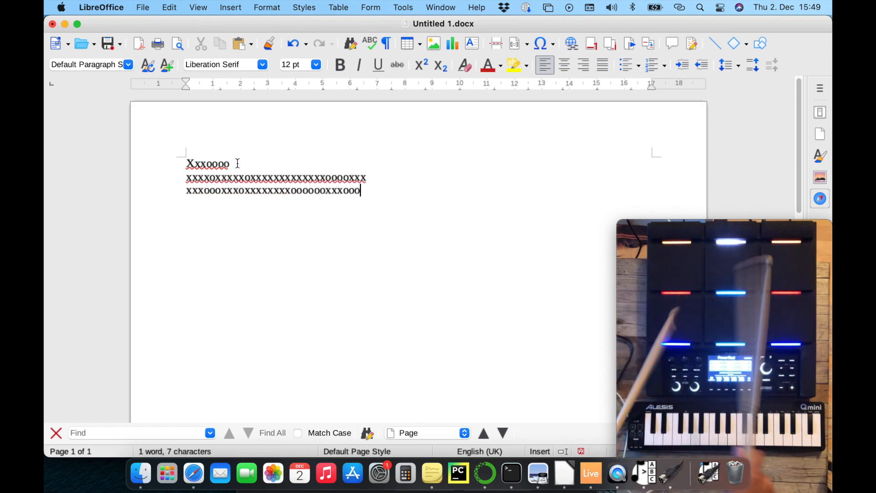
type("xoxxxxox")
key("Return")
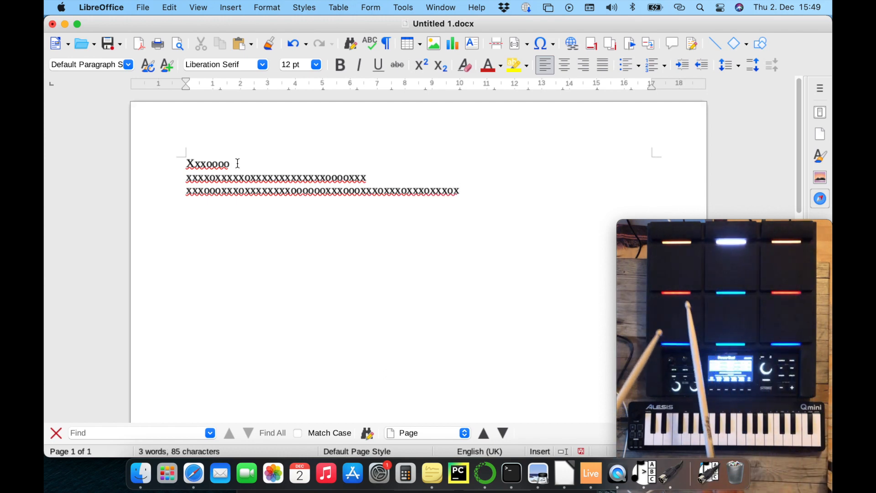
type("xxxxoxoooxxxo")
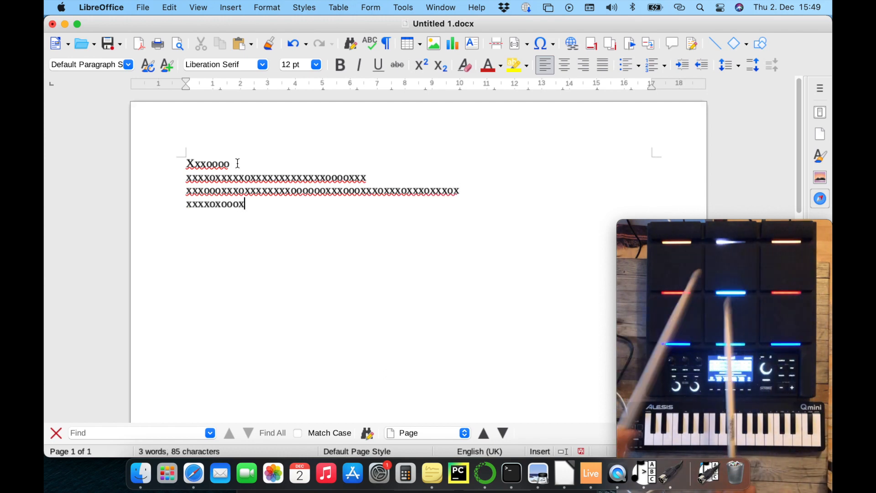
Step: Test the arrow keystrokes by moving the text cursor left and right within the last line, then up and down one line
key("Left")
key("Left")
key("Left")
key("Left")
key("Left")
key("Left")
key("Left")
key("Left")
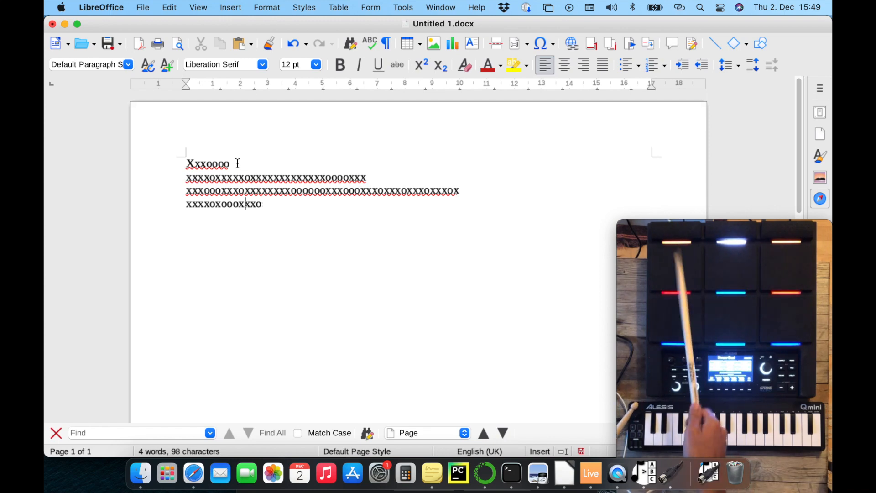
key("Right")
key("Right")
key("Right")
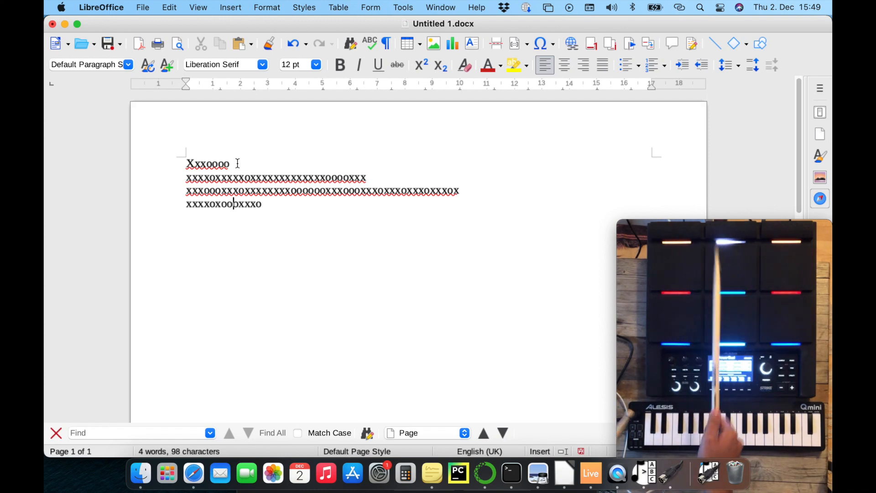
key("Up")
key("Down")
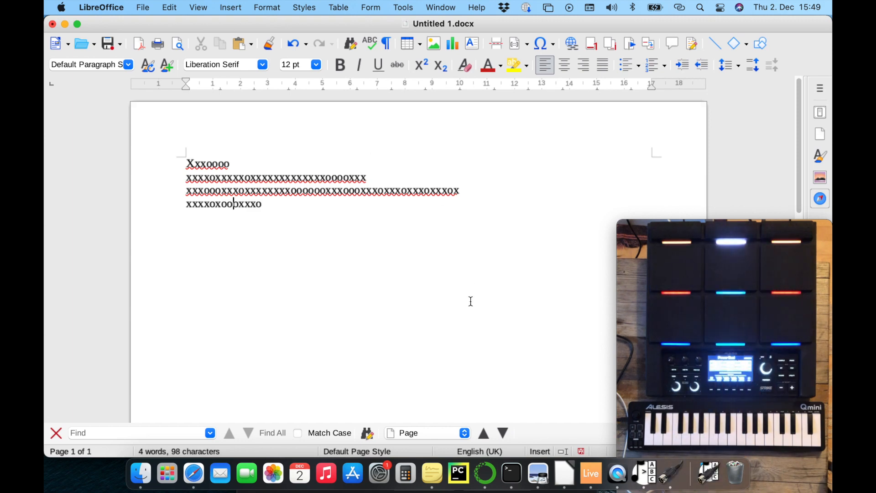
Step: Switch to Ableton Live, select the 4 Audio track and test the left and right keystrokes by moving the selection between tracks
left_click(591, 473)
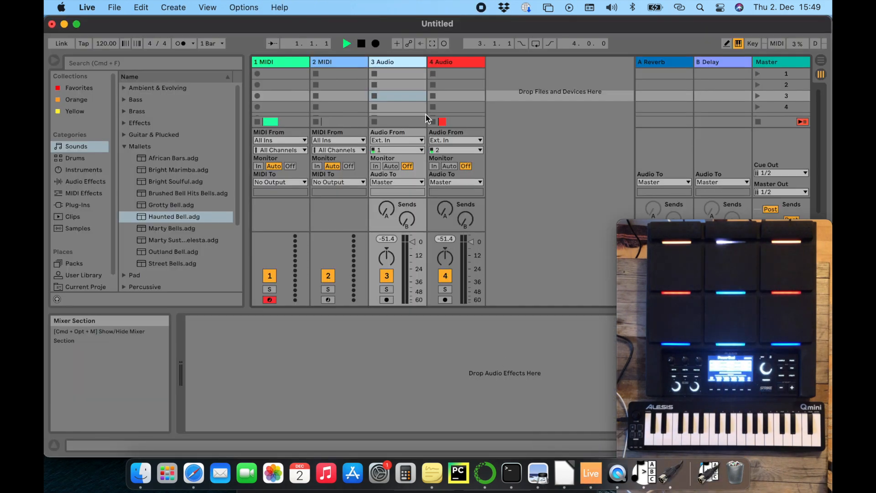
left_click(439, 64)
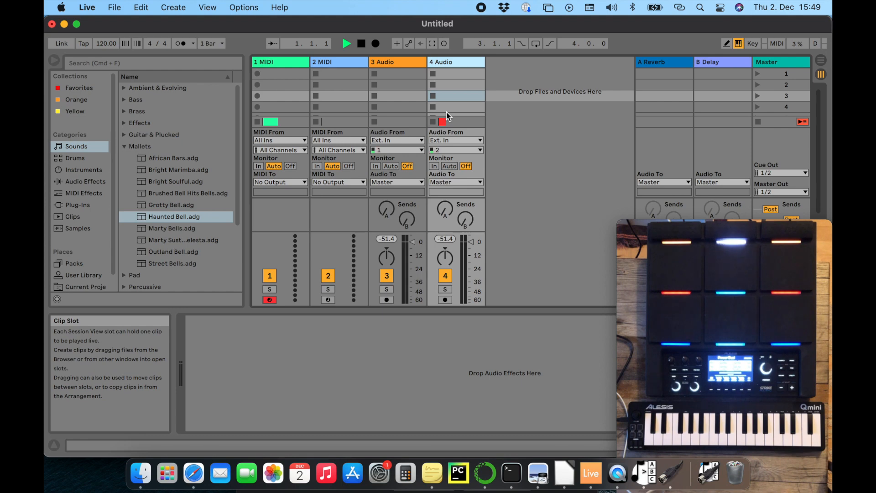
key("Left")
key("Left")
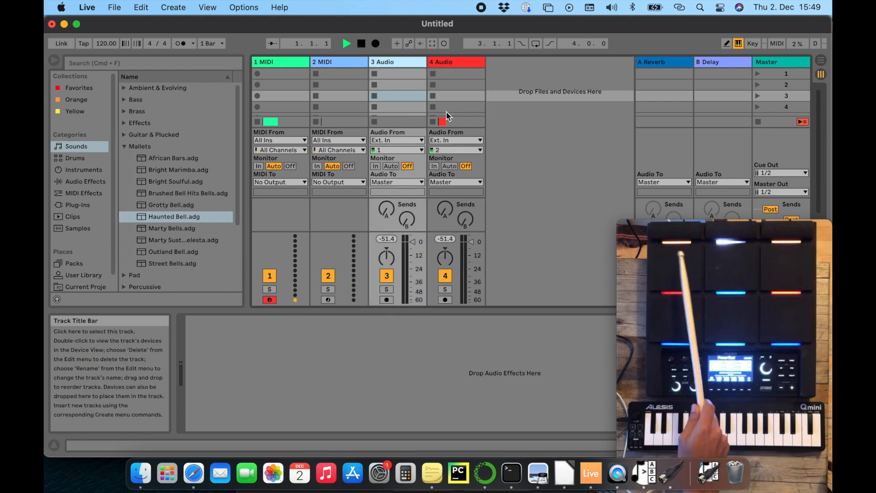
key("Right")
key("Left")
key("Right")
key("Right")
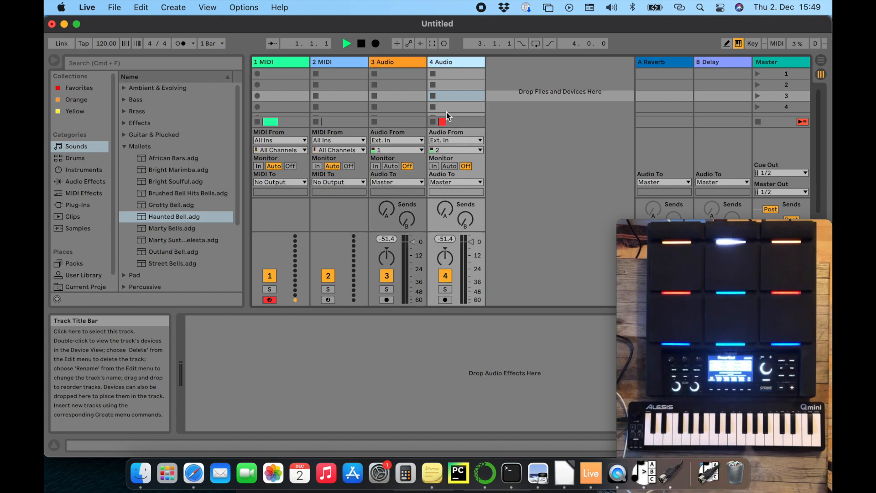
Step: Select the first clip slot of the 3 Audio track and test the keystrokes by moving two slots down and one up
left_click(419, 74)
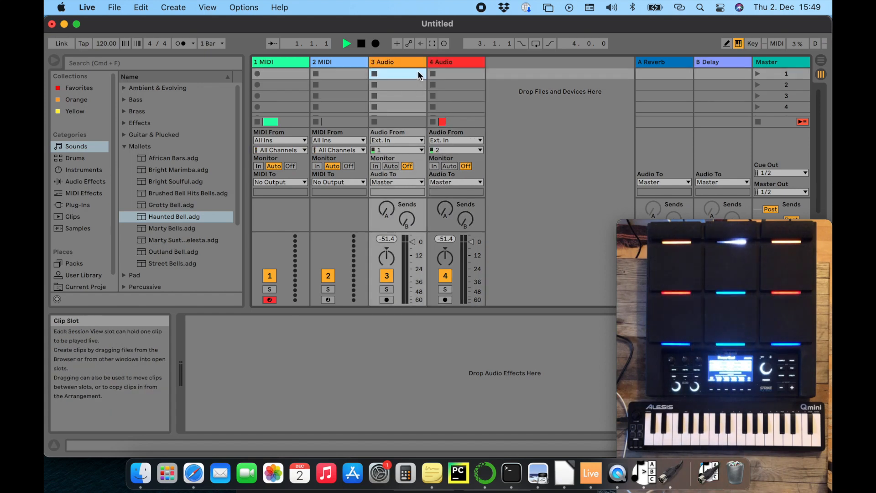
key("Down")
key("Down")
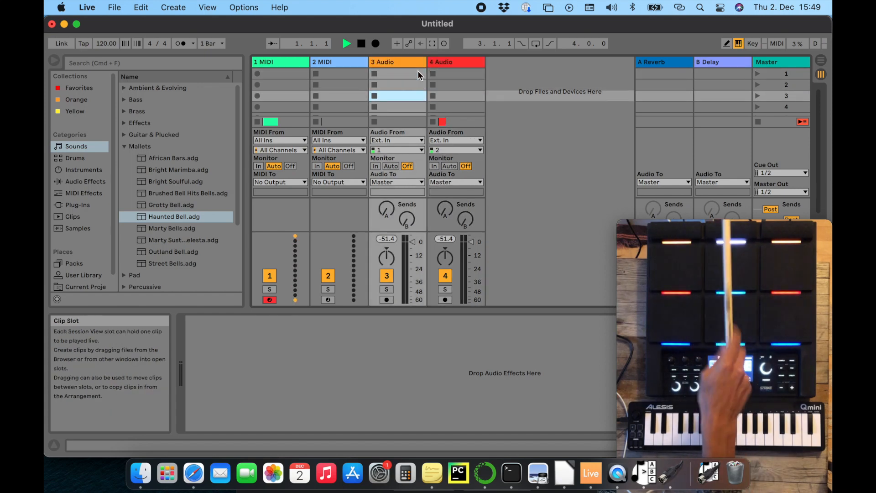
key("Up")
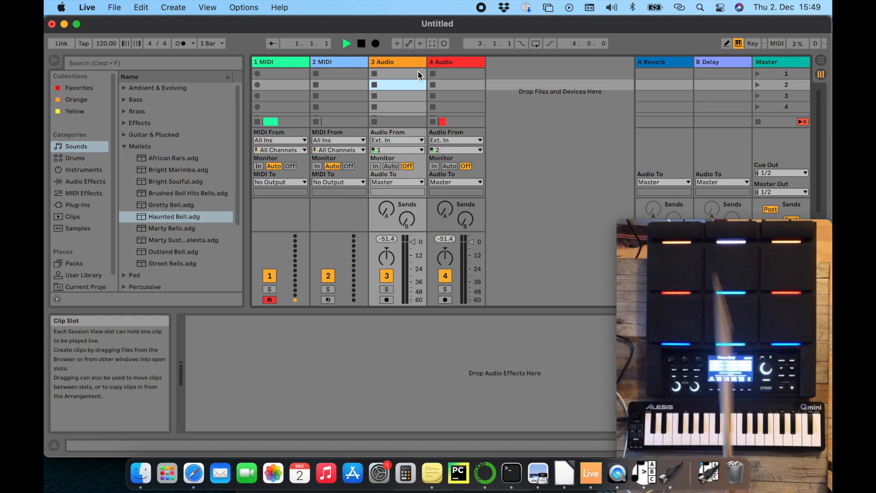